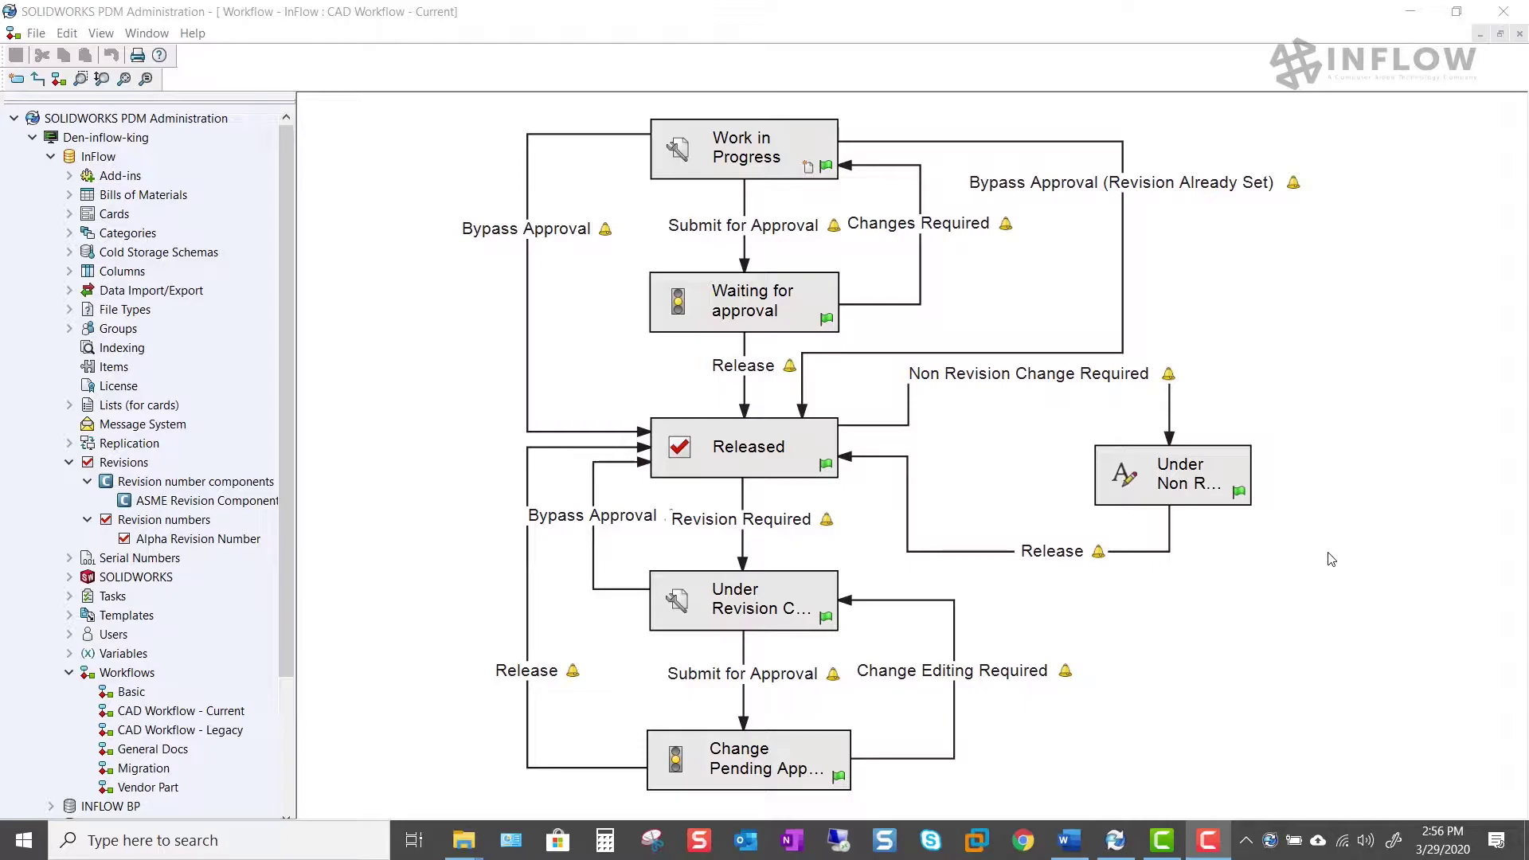
click(787, 165)
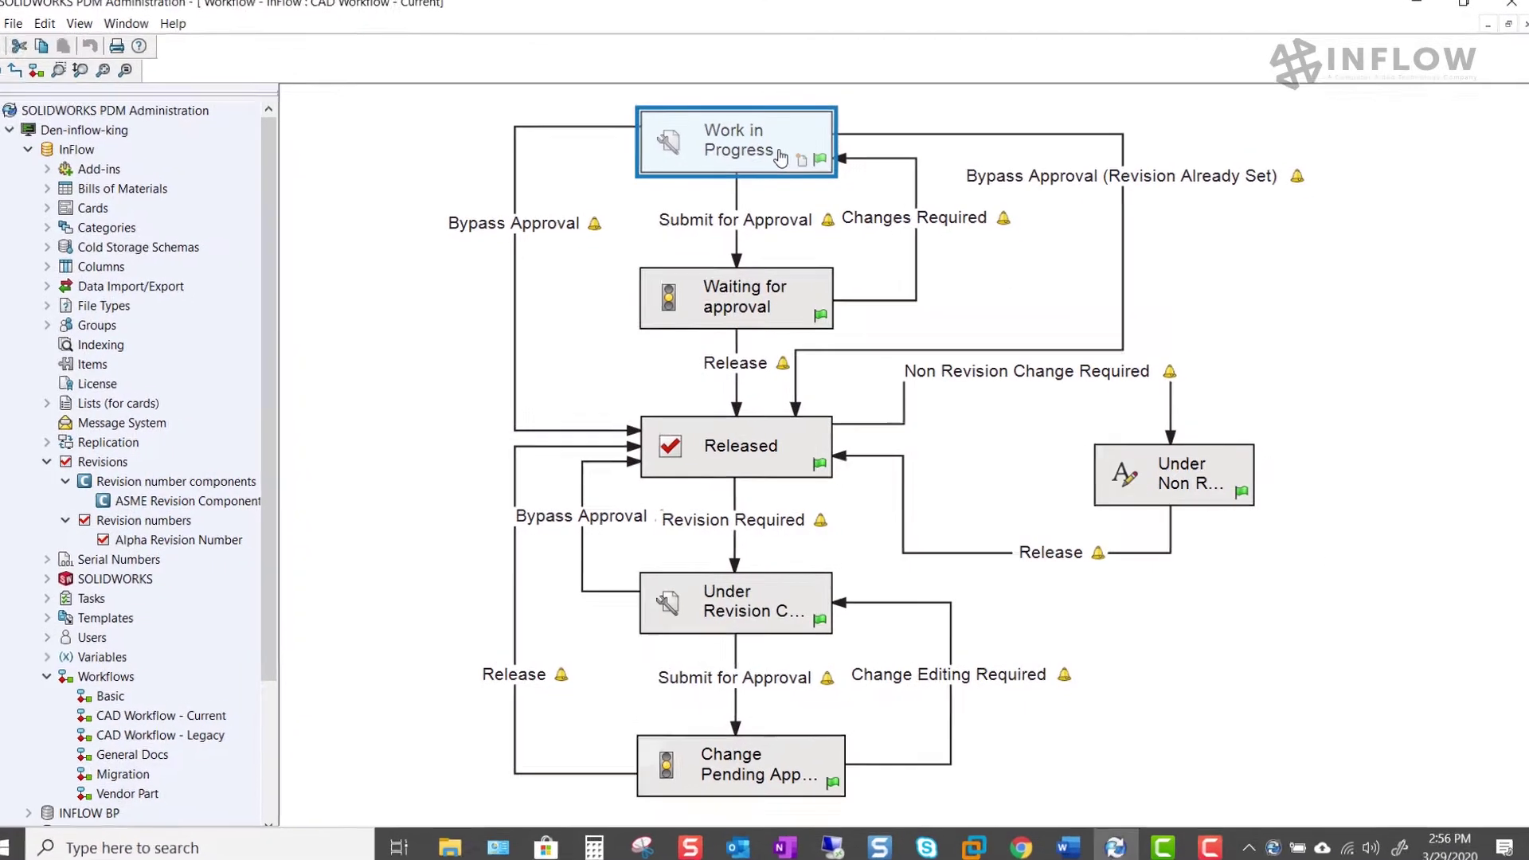
double_click(780, 158)
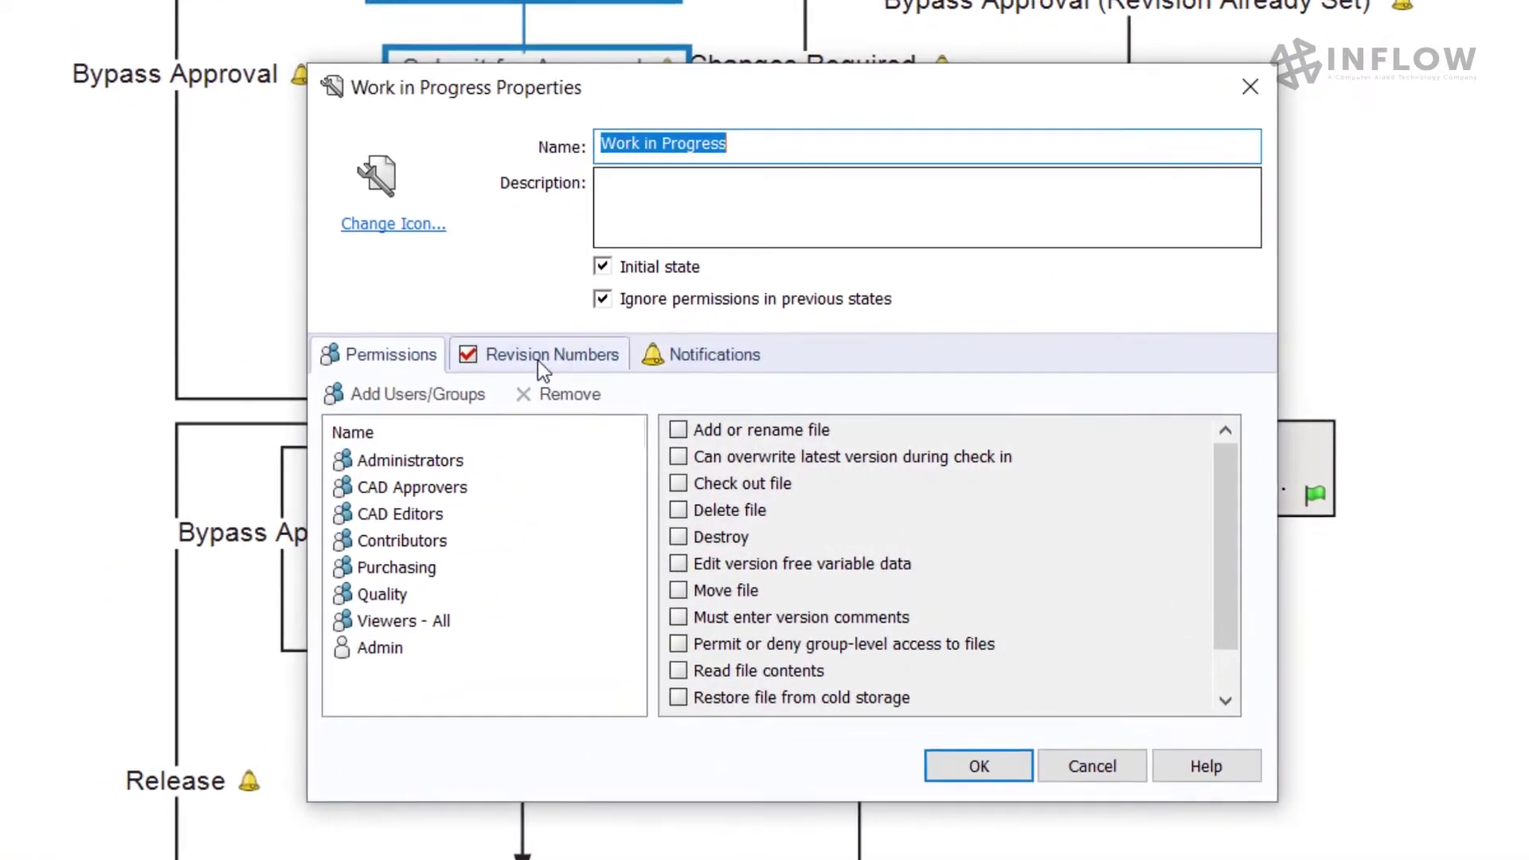
click(437, 490)
scroll(879, 570, down, 1)
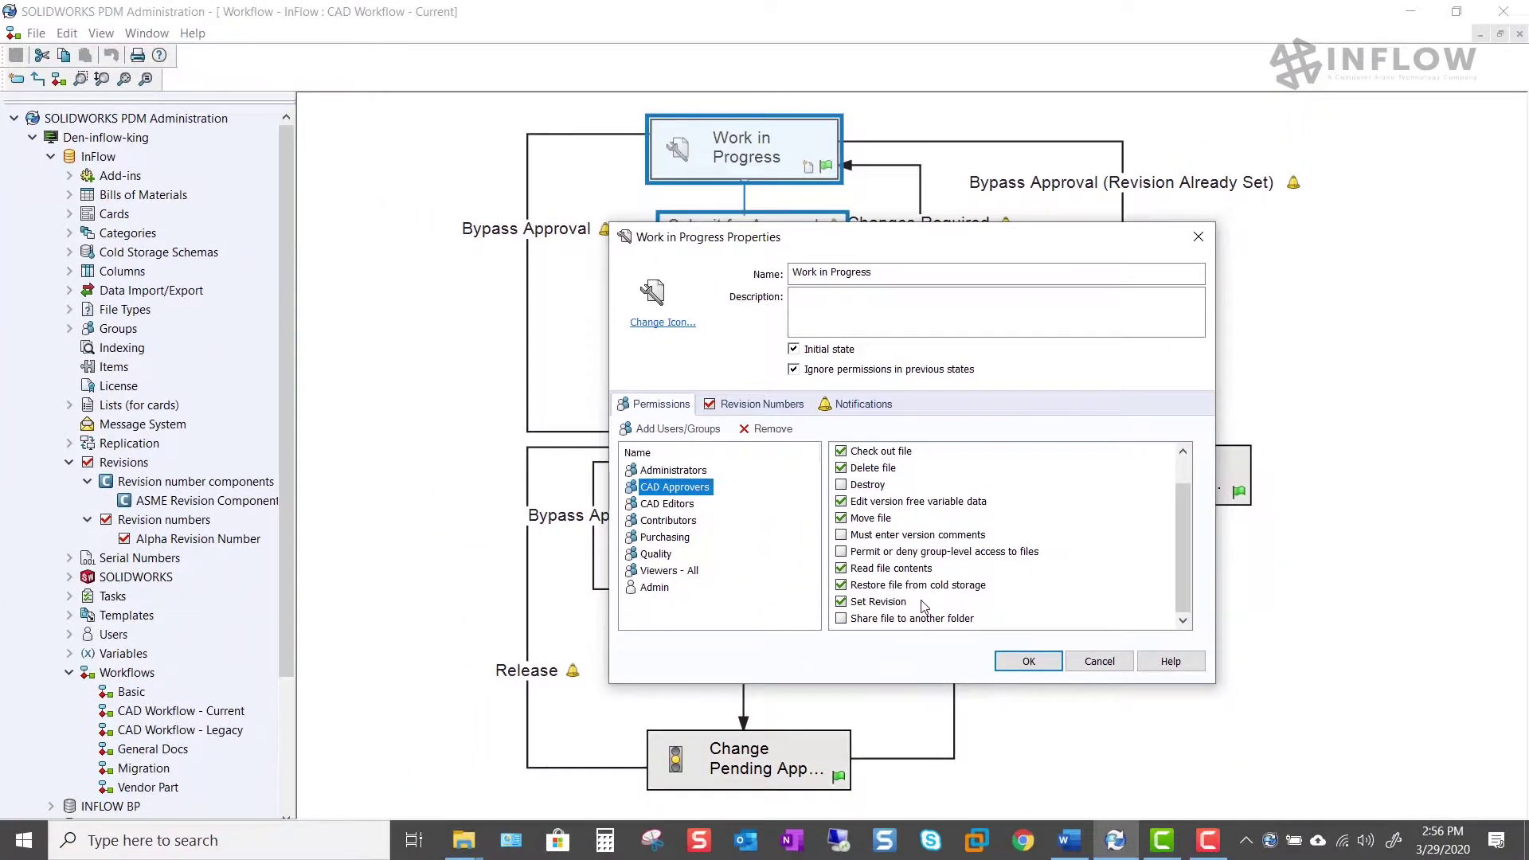
key(Return)
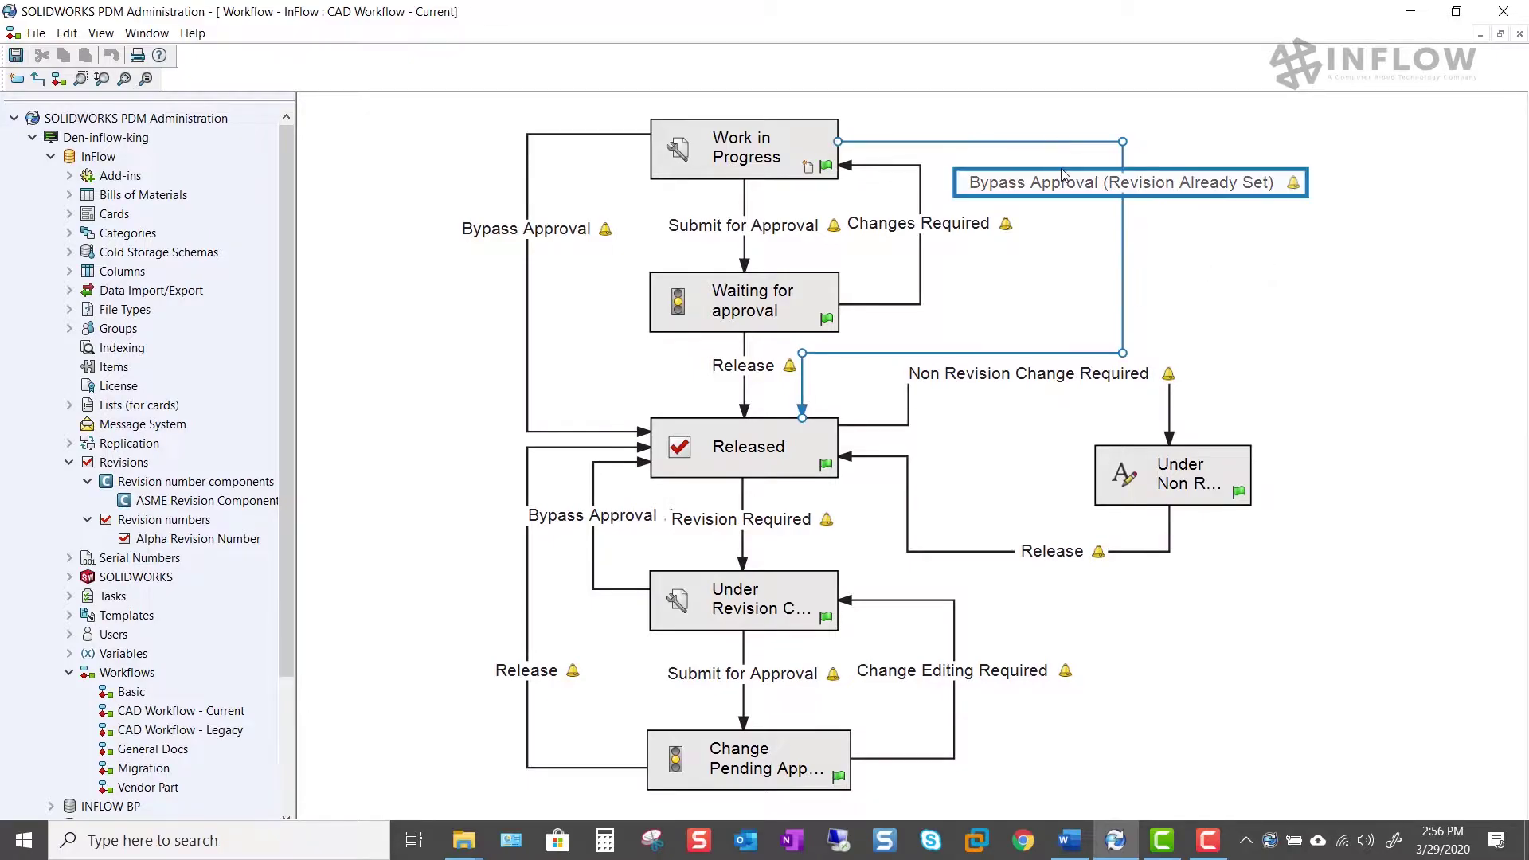
click(1116, 183)
Inspect the Actions of the Bypass Approval (Revision Already Set) transition.
double_click(1086, 191)
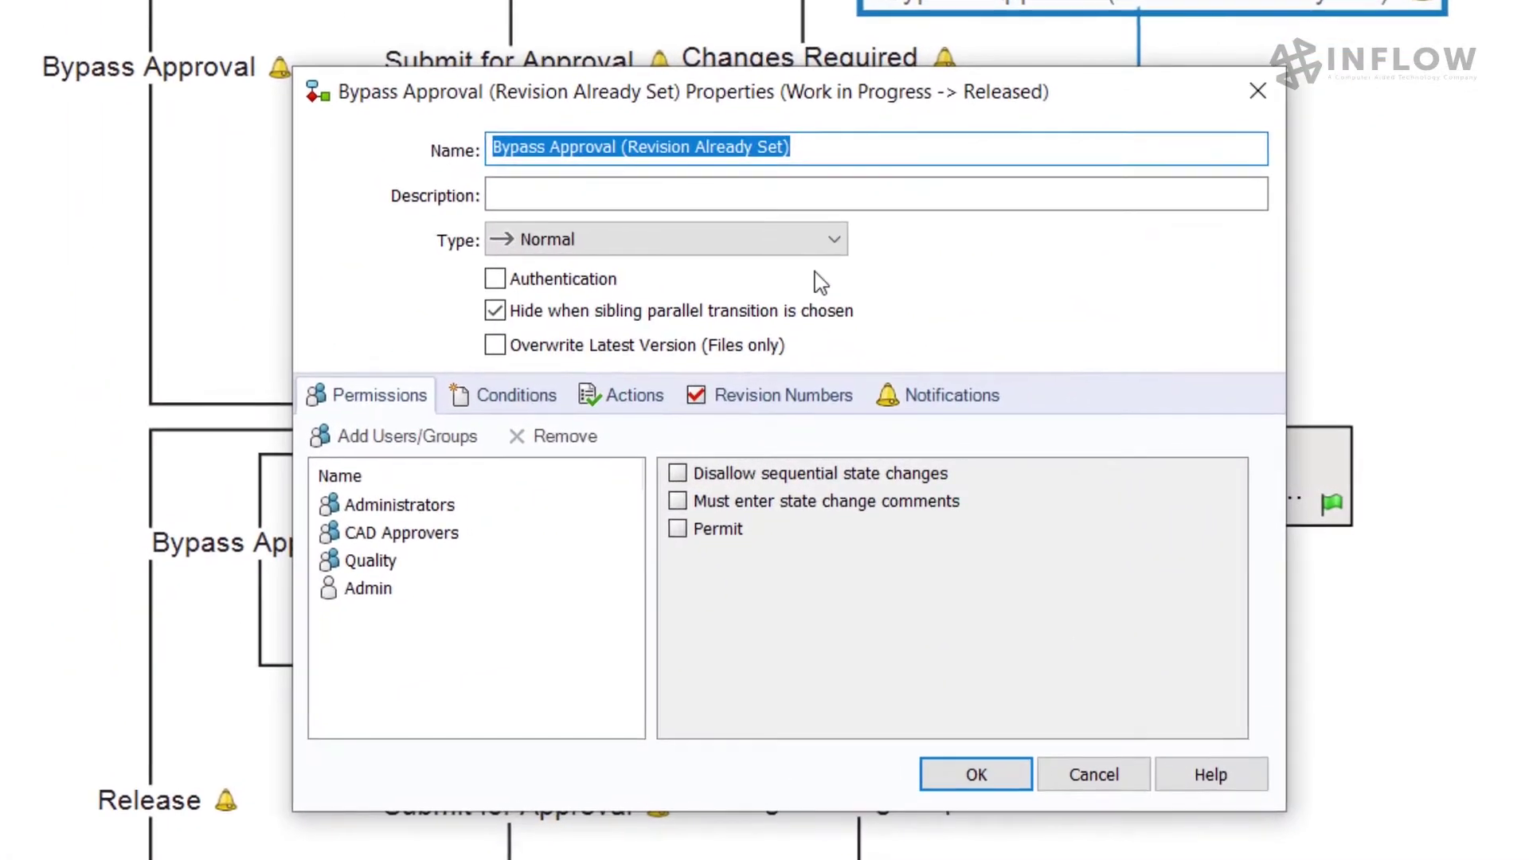
click(625, 394)
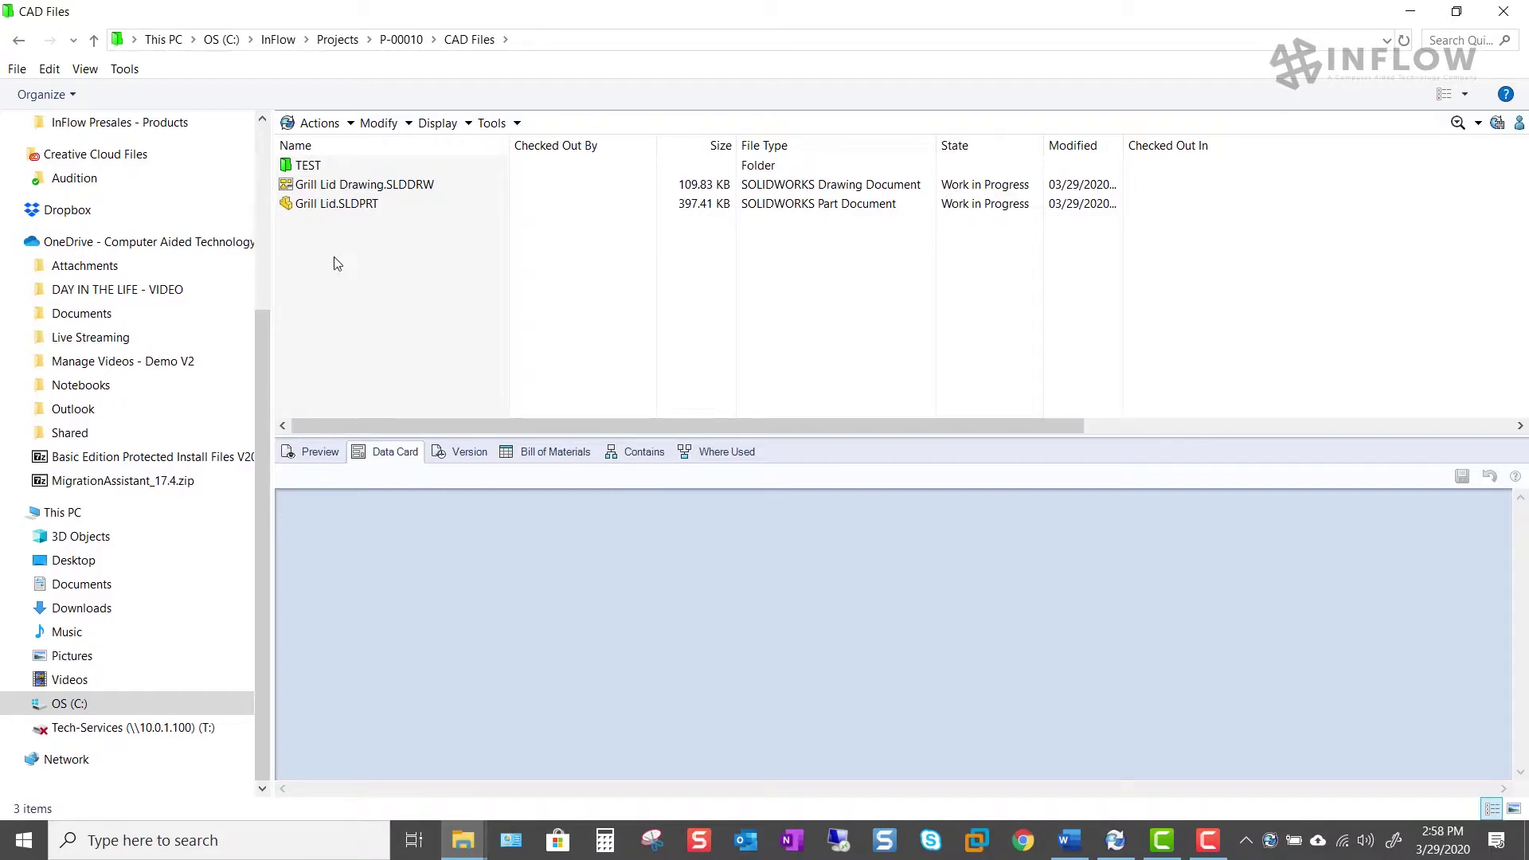
Select Grill Lid.SLDPRT and start Set Revision from the Modify menu.
click(342, 206)
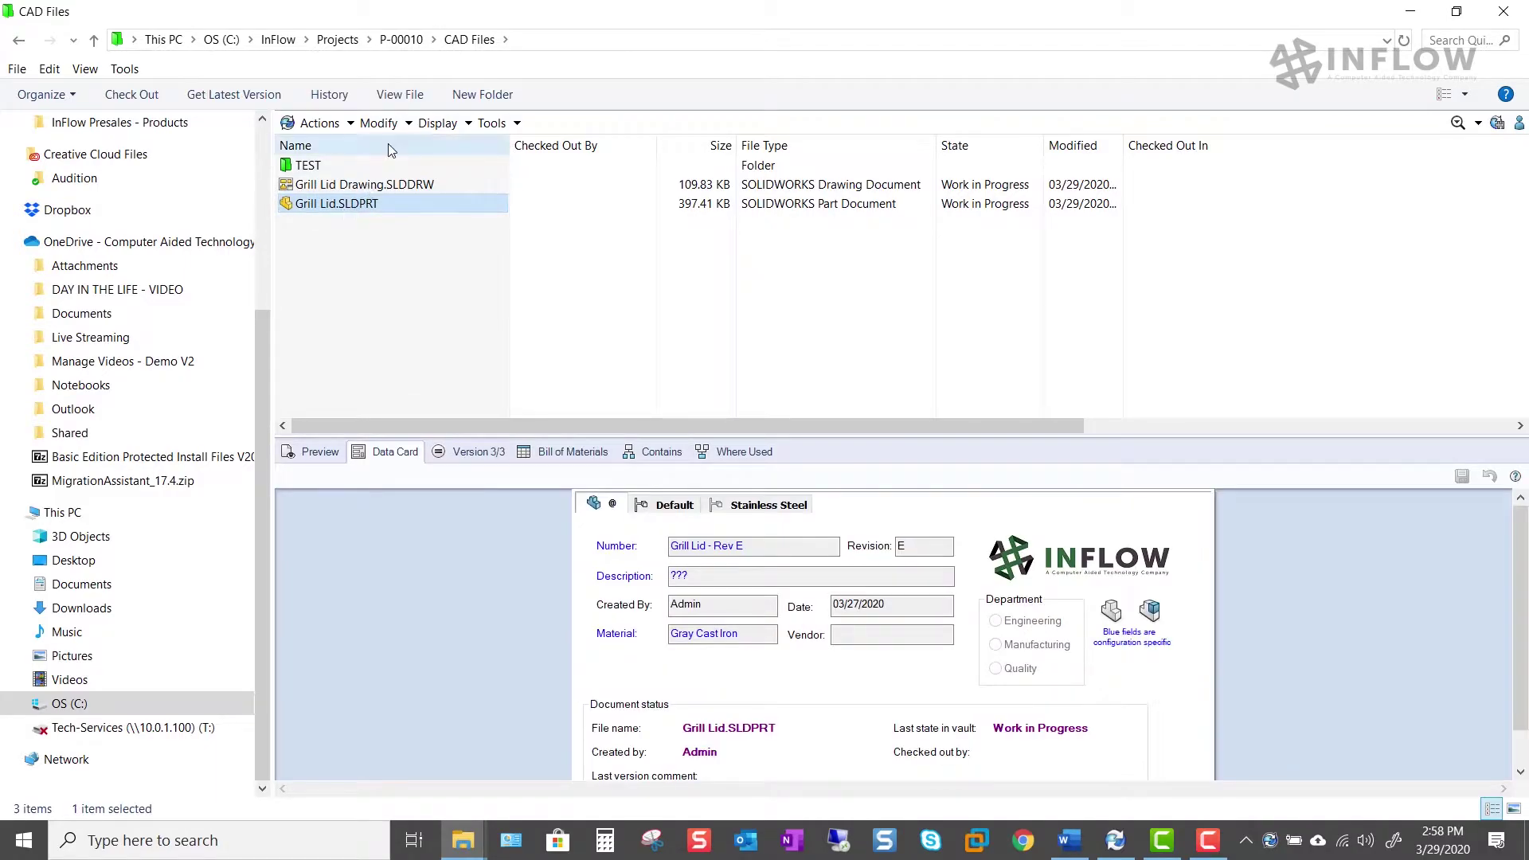
click(405, 128)
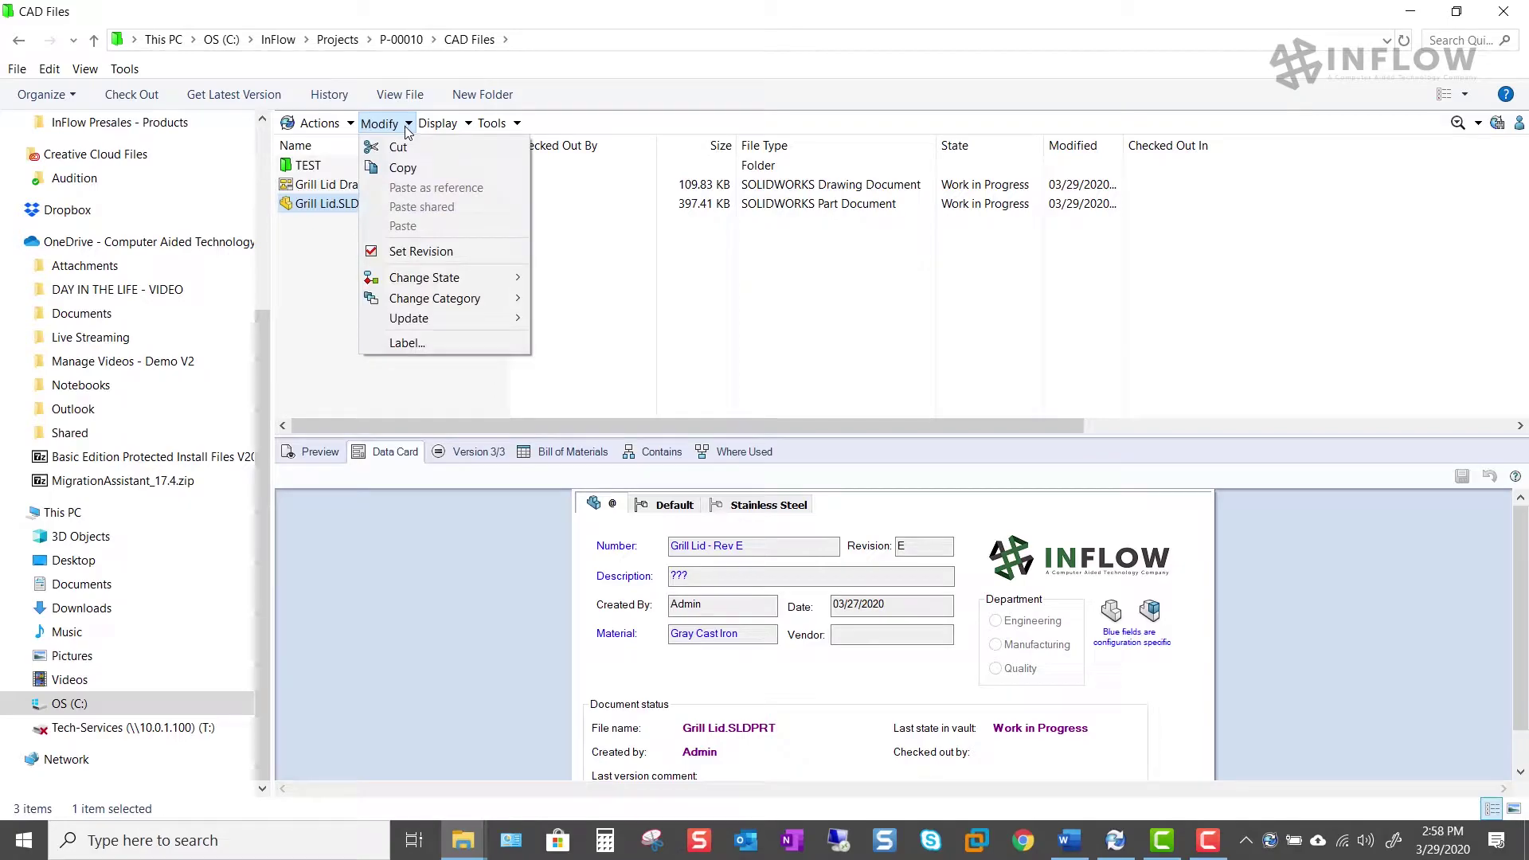
click(404, 251)
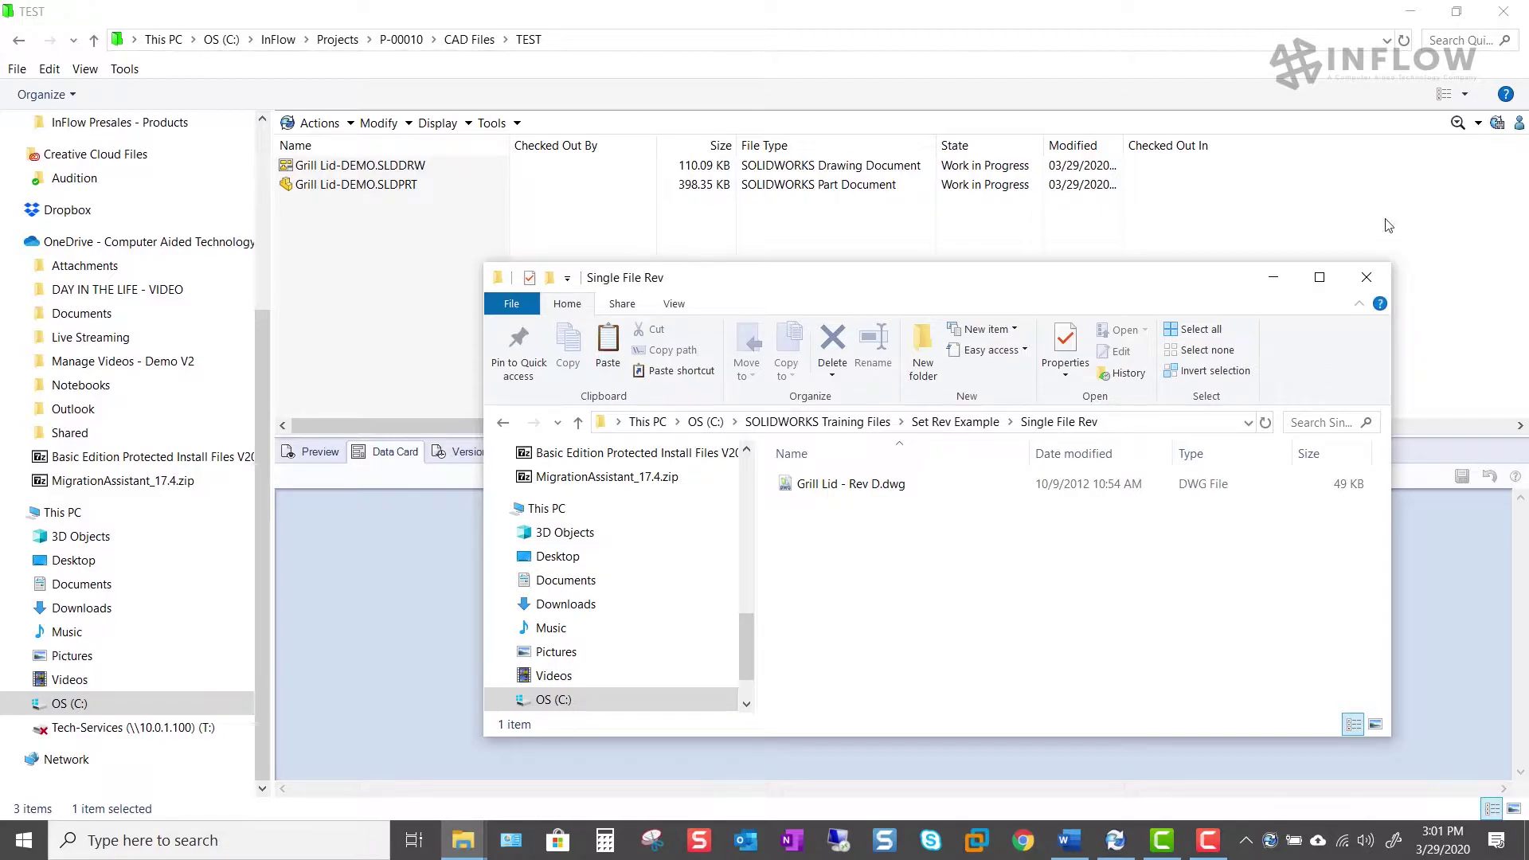
Bring the TEST vault folder forward and confirm the Grill Lid-DEMO drawing's card revision is E.
click(371, 260)
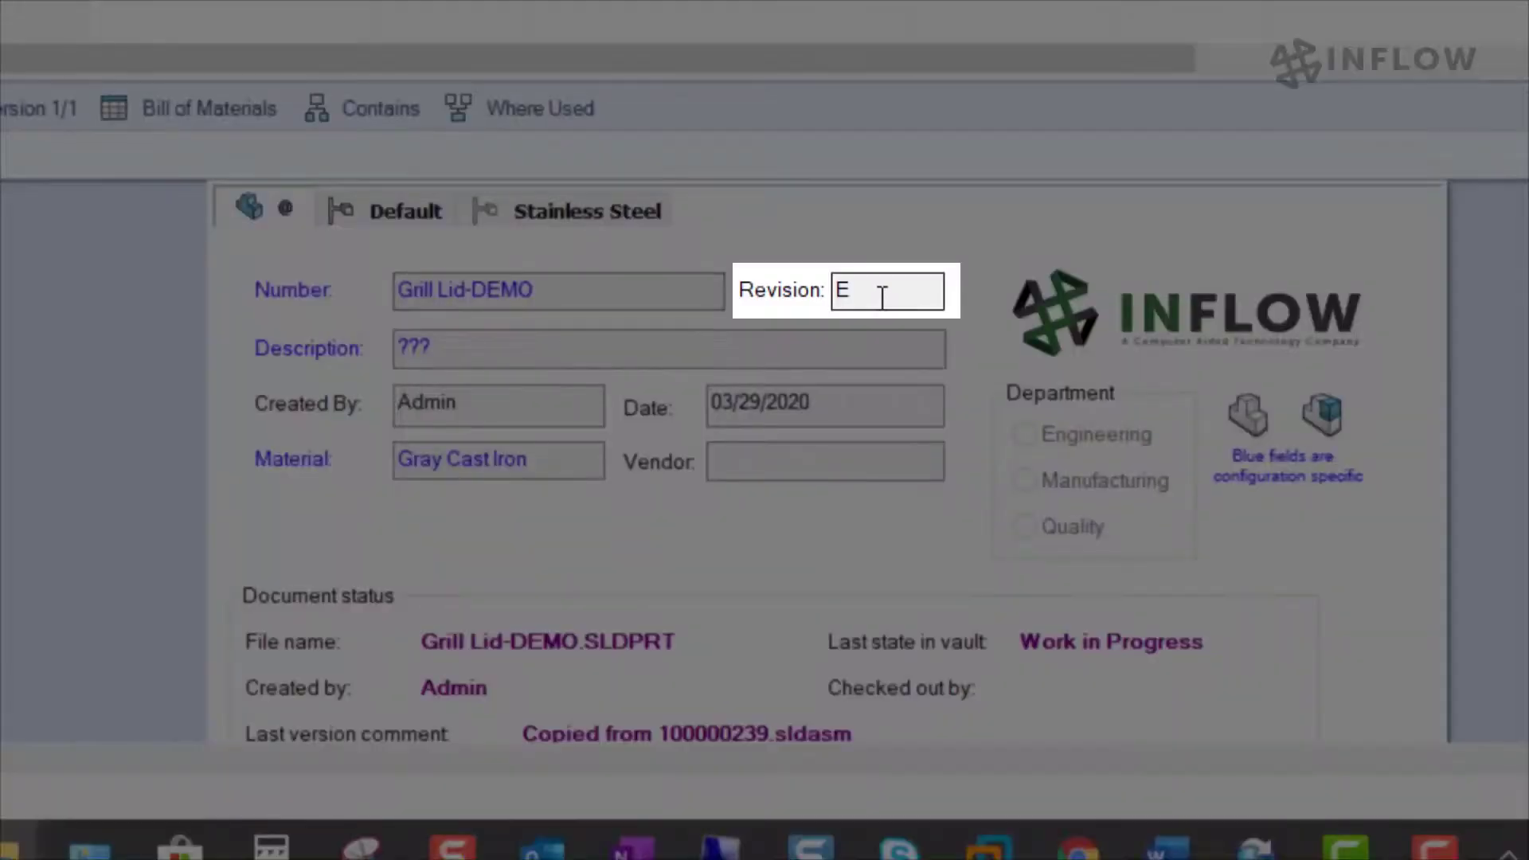
click(881, 294)
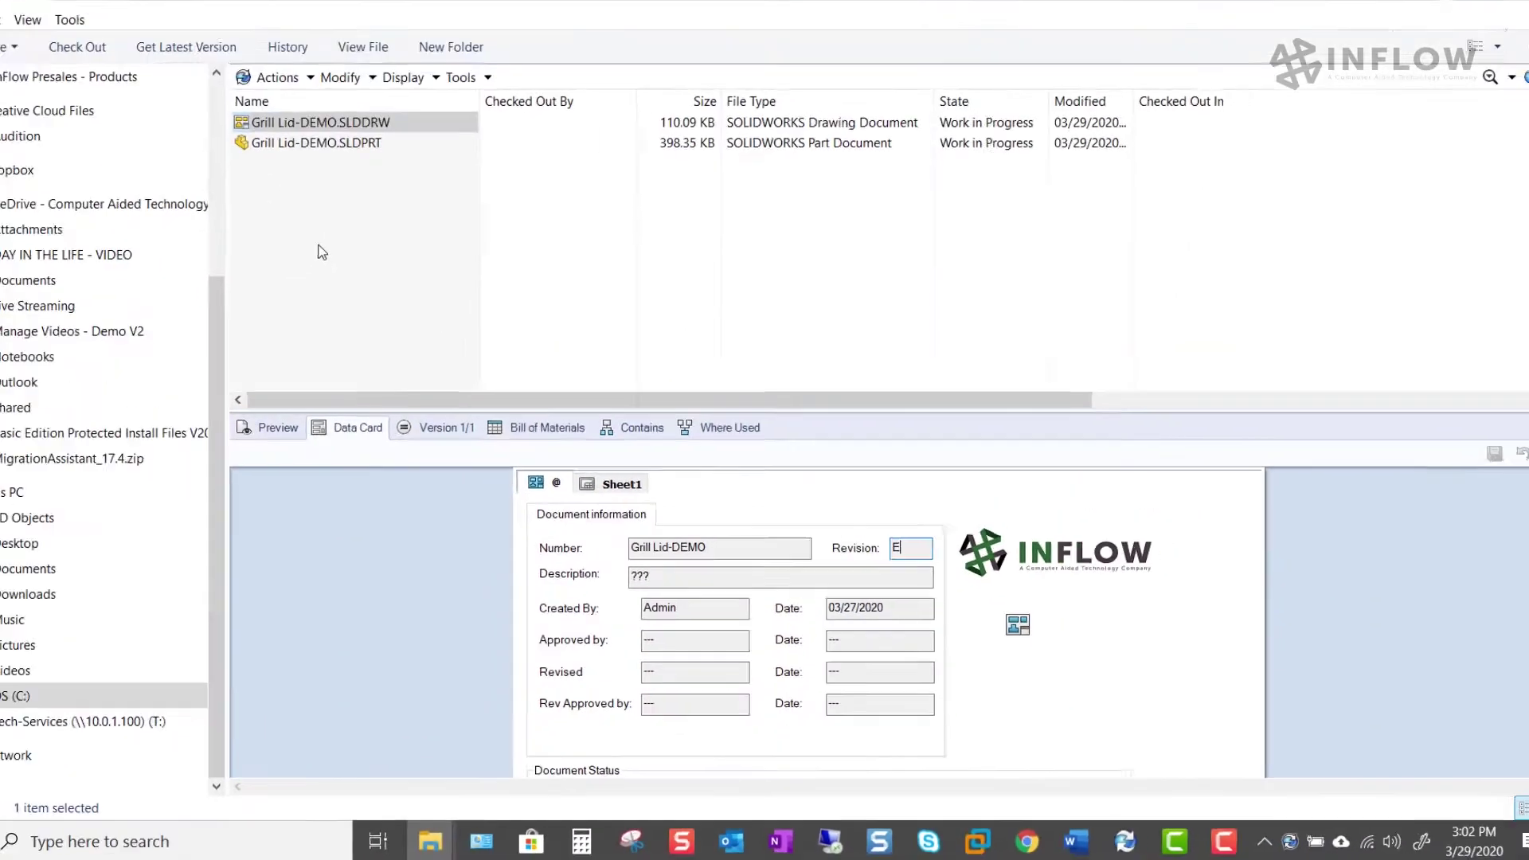
click(321, 252)
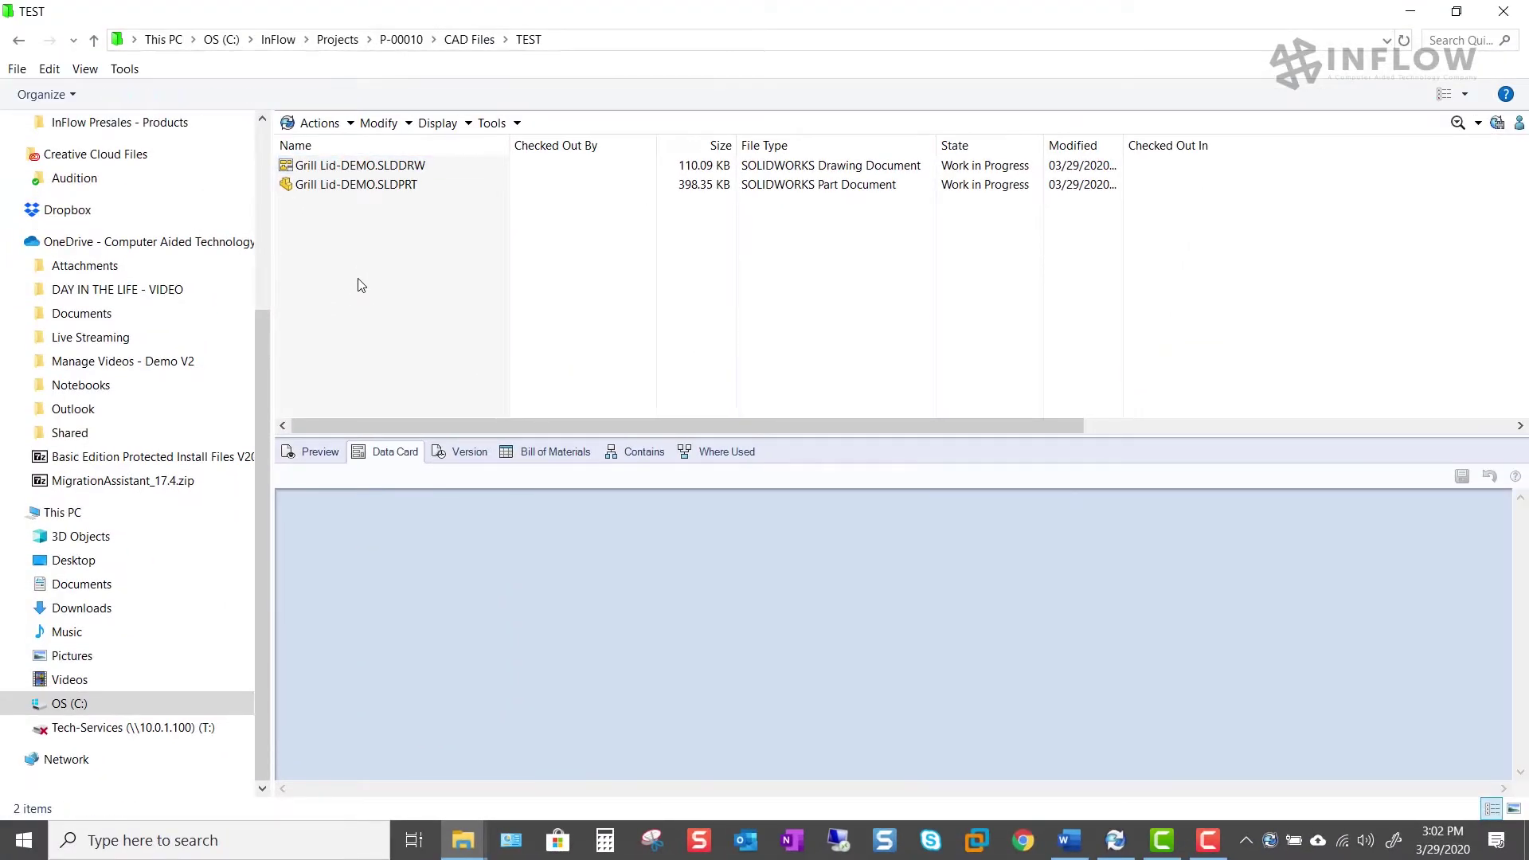
Move the Grill Lid-DEMO drawing and part straight to Released with Bypass Approval.
right_click(371, 169)
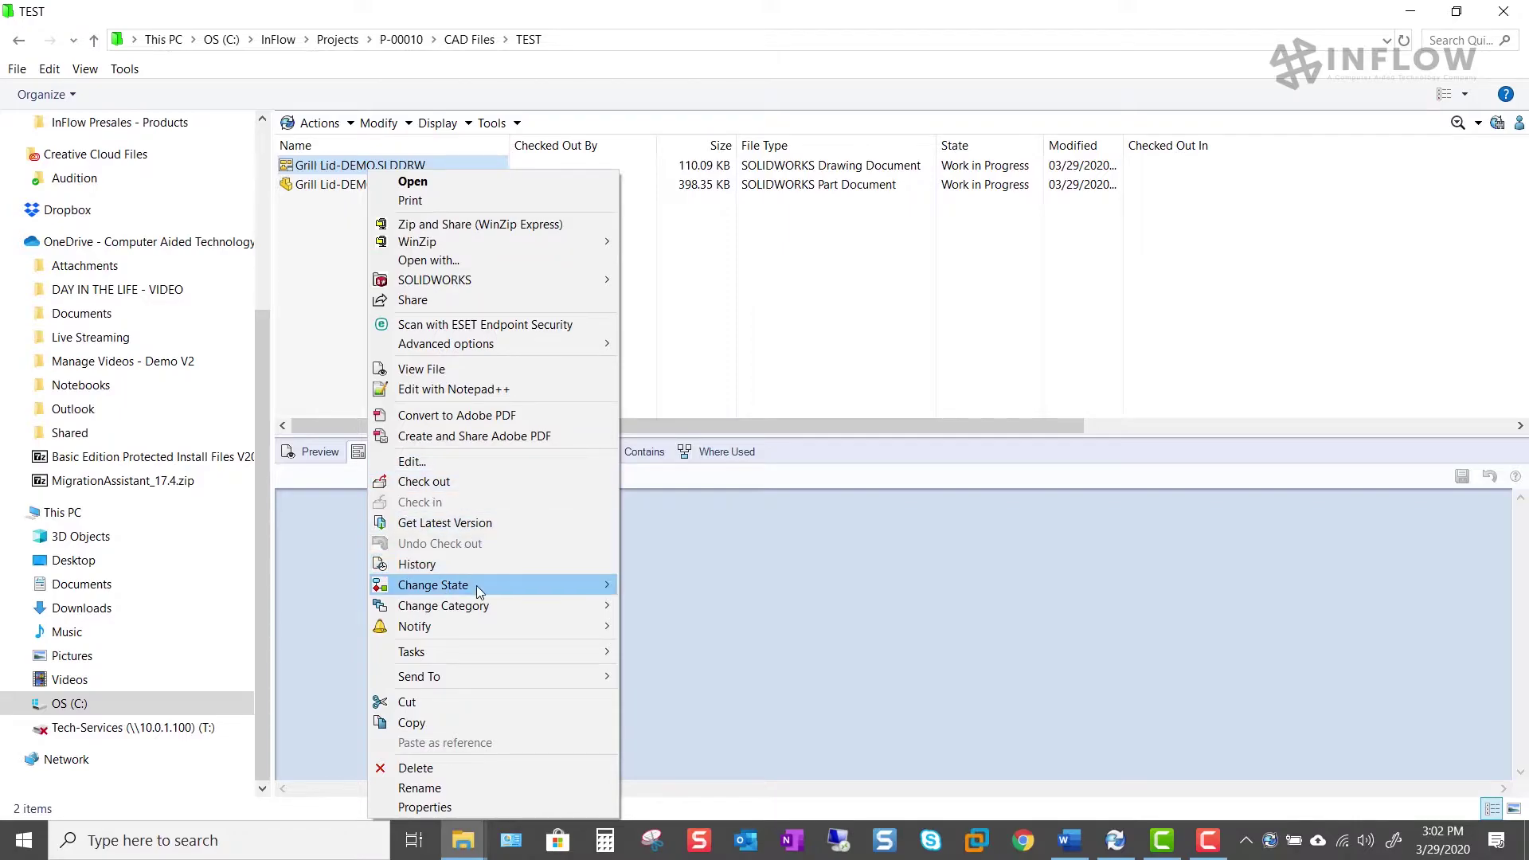
mouse_move(477, 587)
click(662, 587)
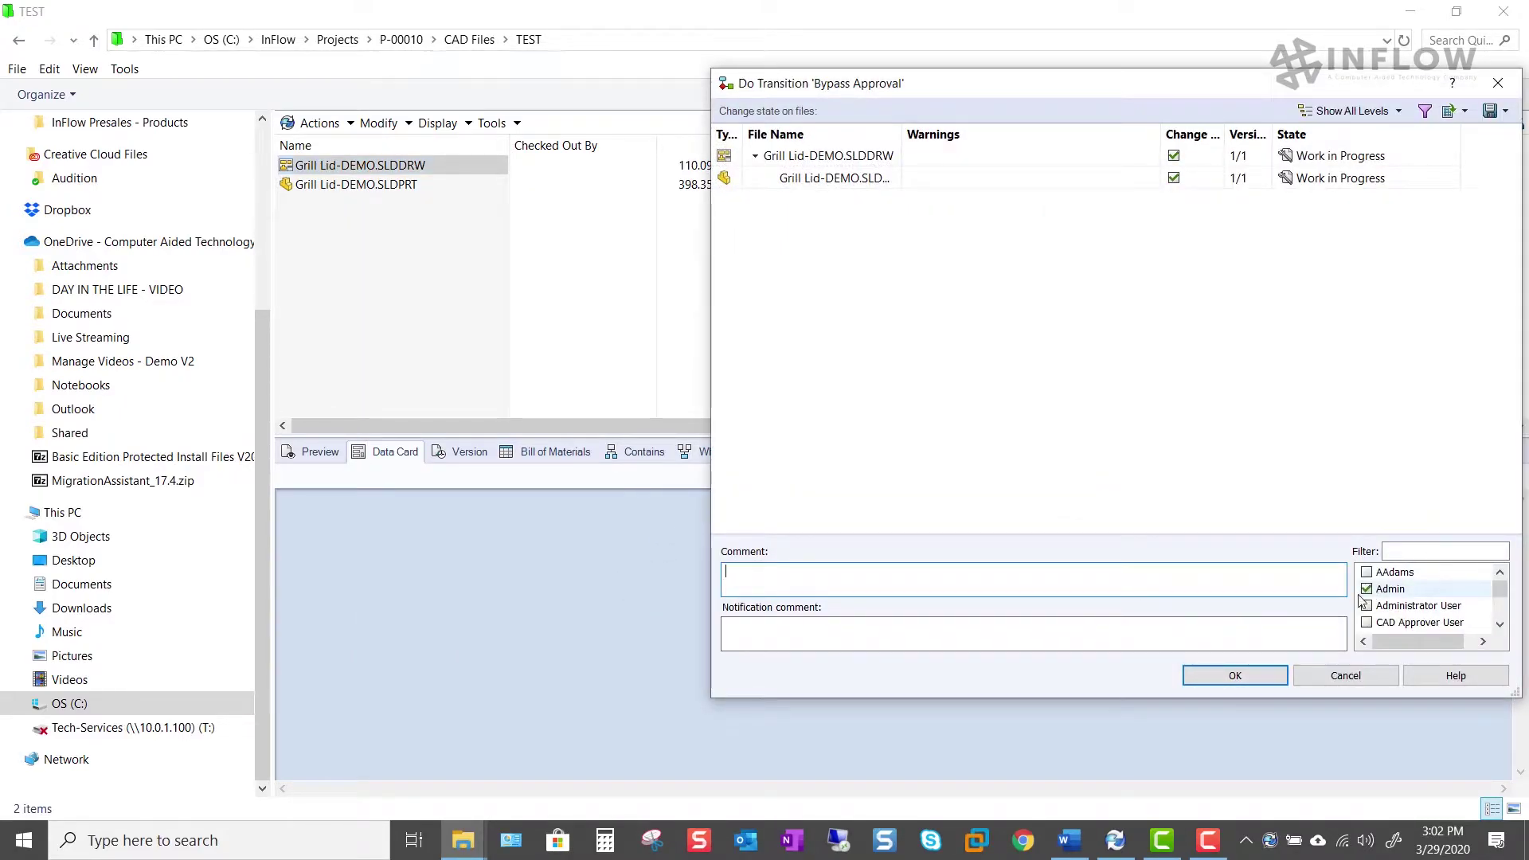
click(1271, 675)
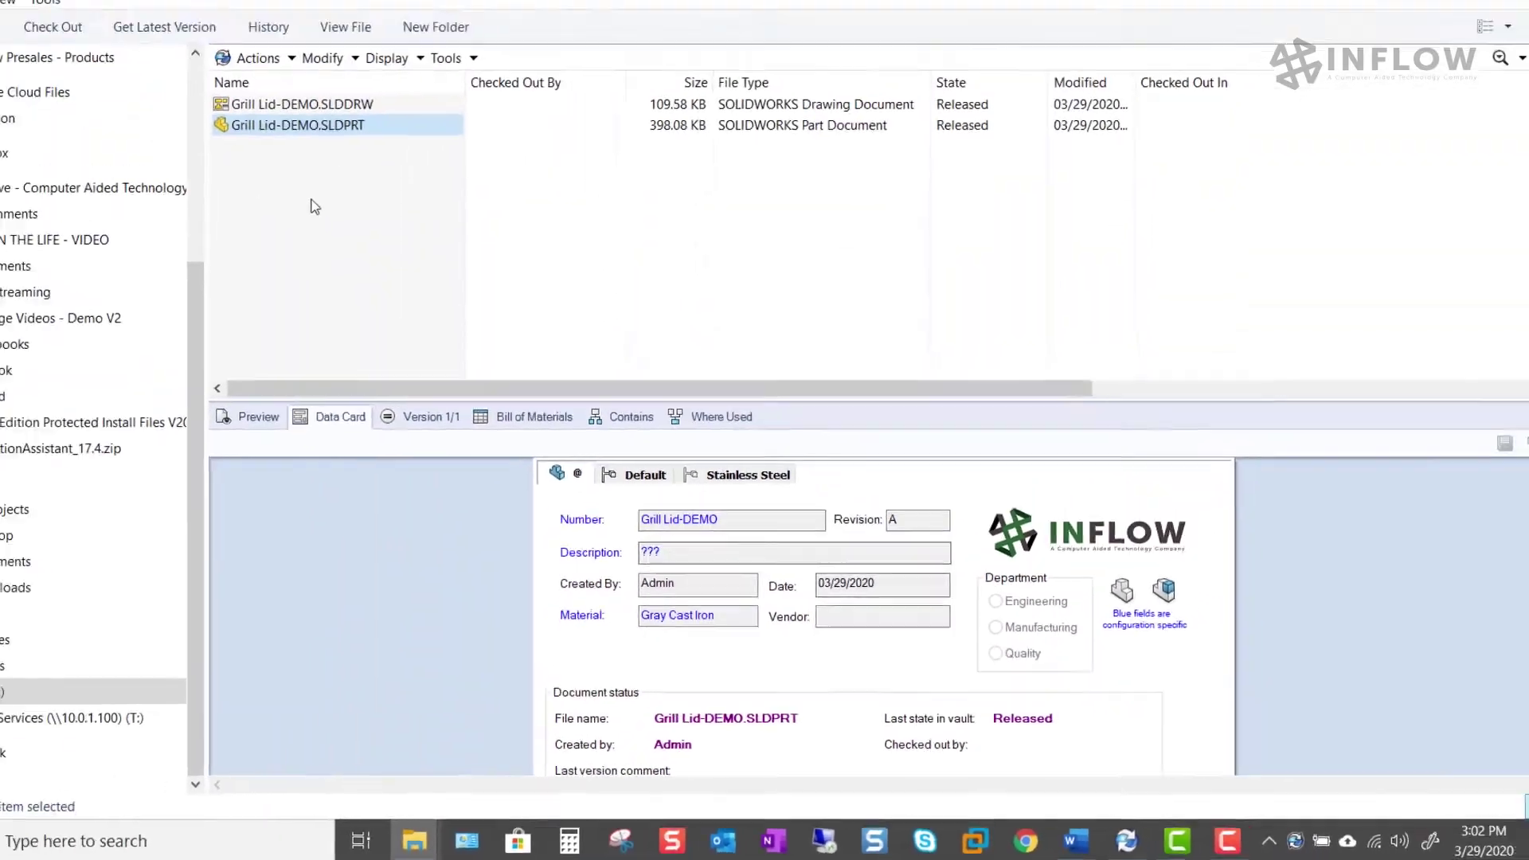
click(396, 288)
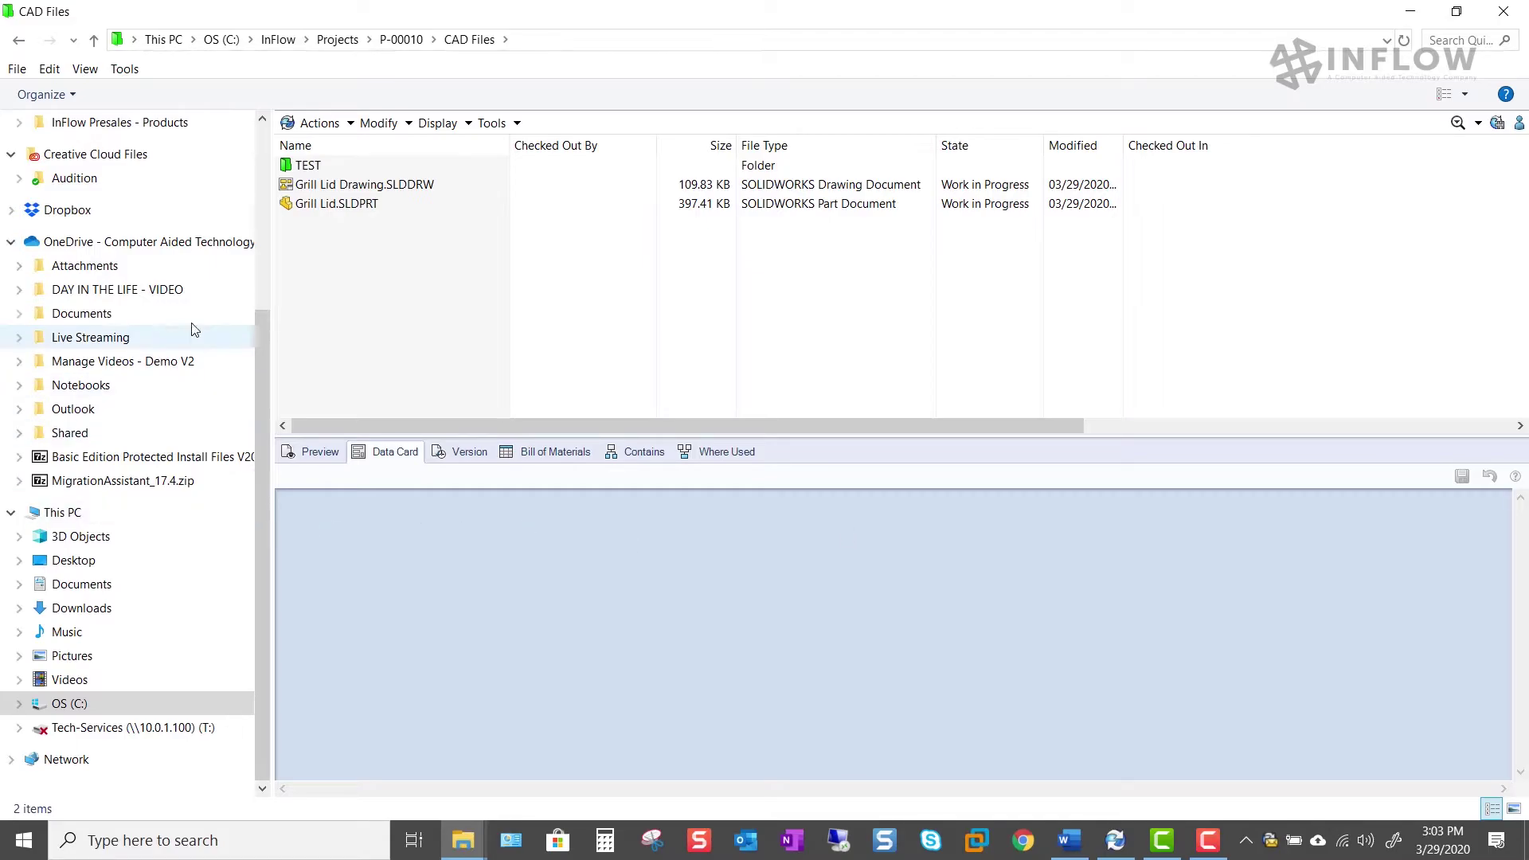
Check the data cards of the Grill Lid part and drawing for revision E.
click(327, 203)
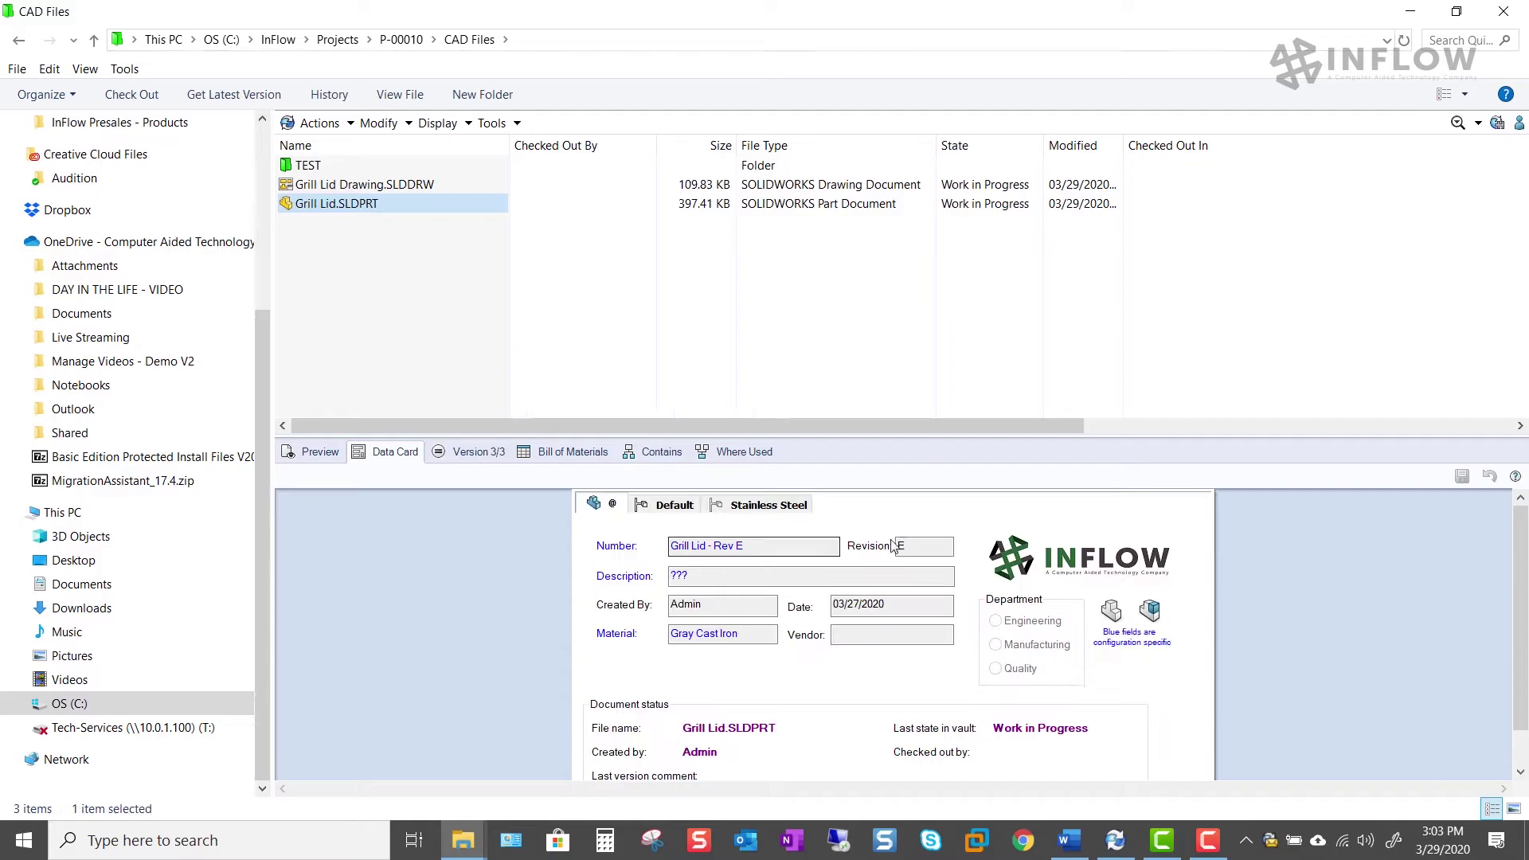
click(413, 184)
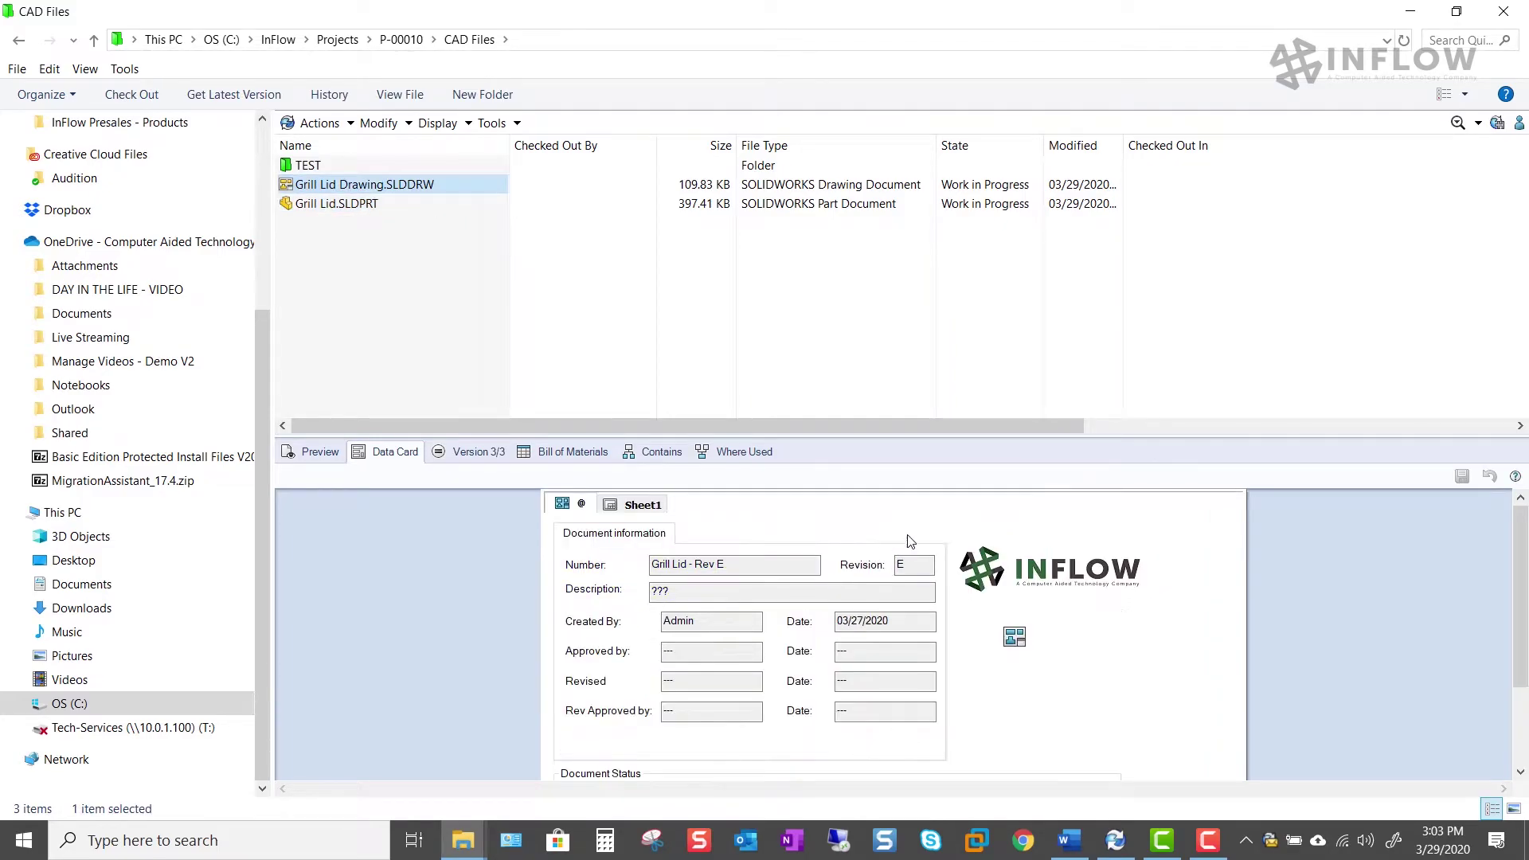
click(414, 271)
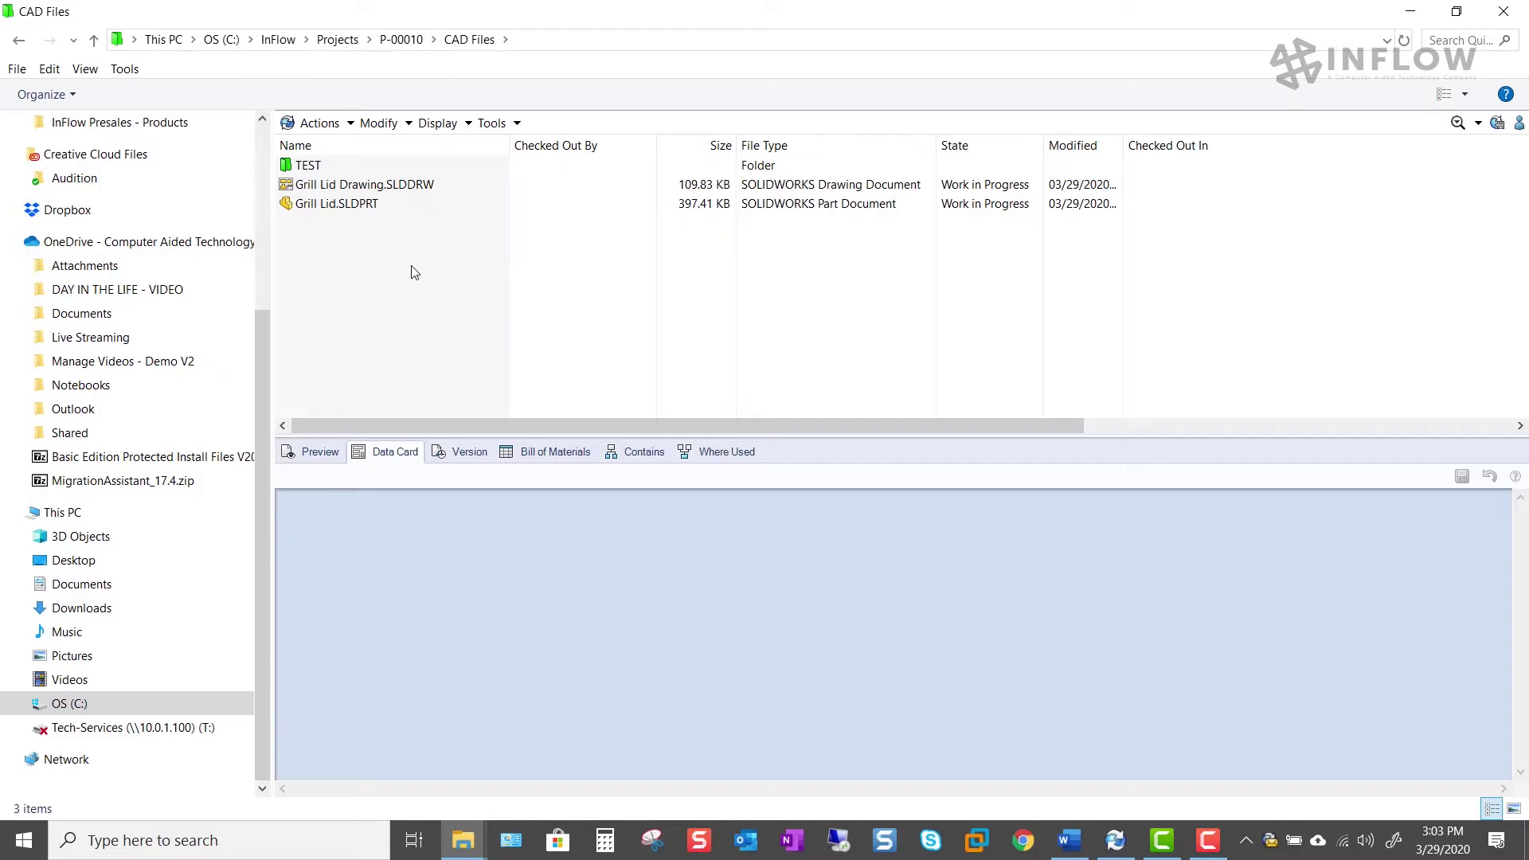
Start Set Revision for Grill Lid Drawing.SLDDRW from the Modify menu.
click(360, 189)
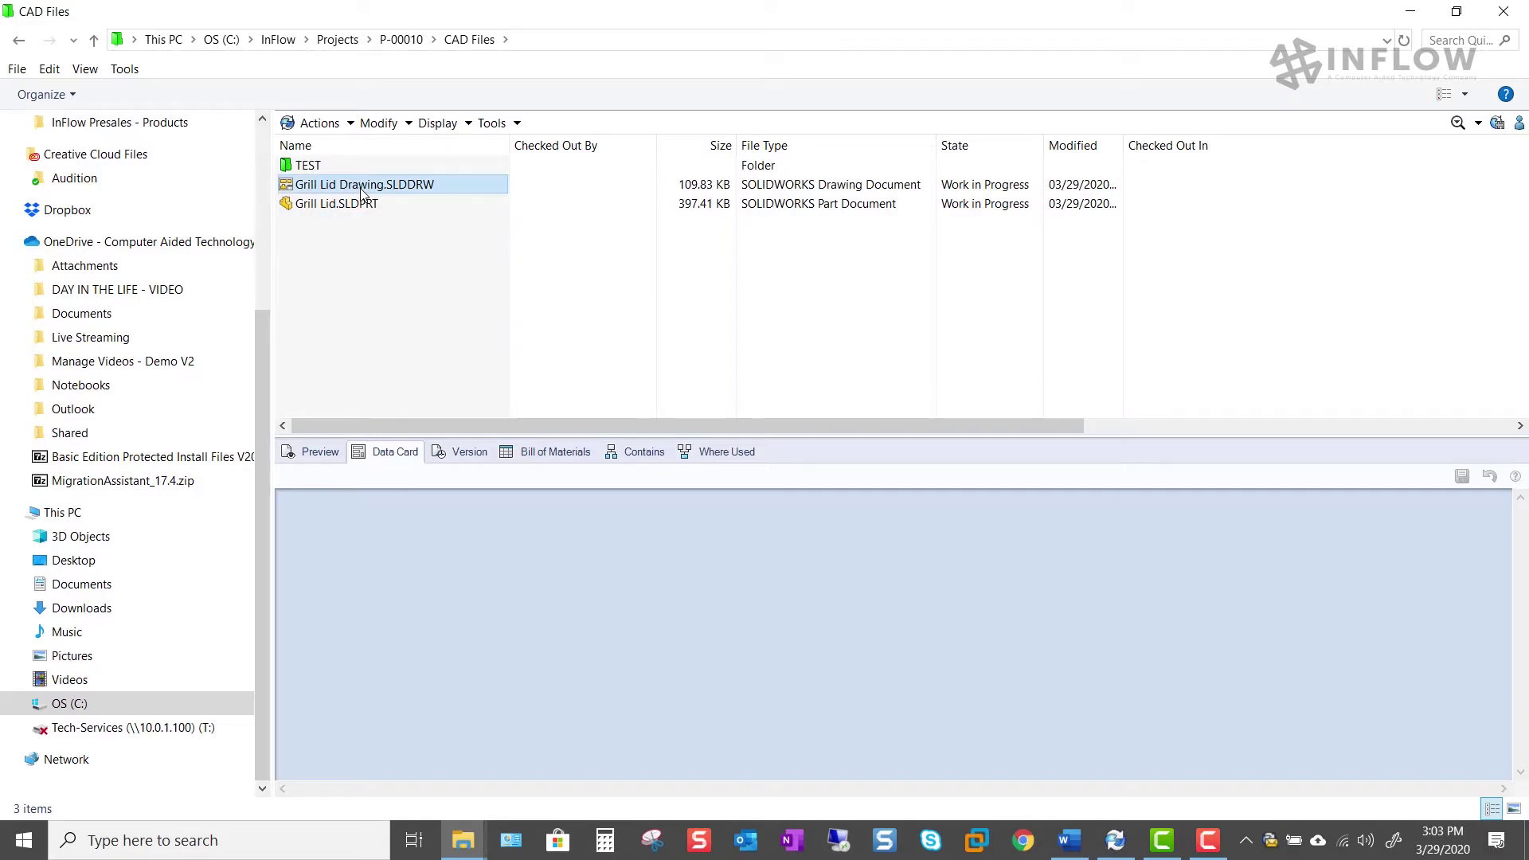
click(405, 126)
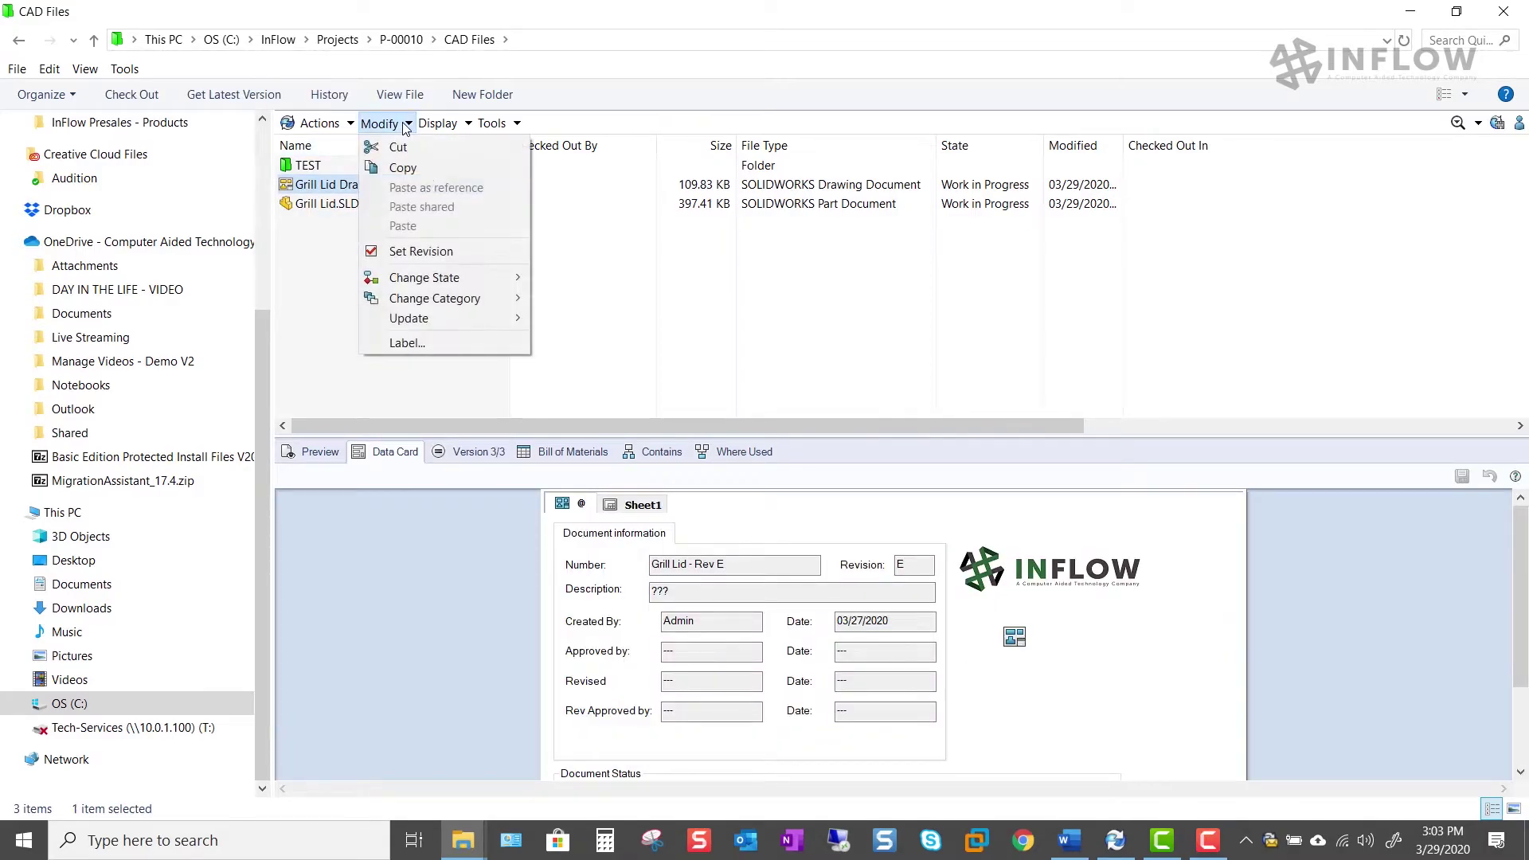
click(428, 252)
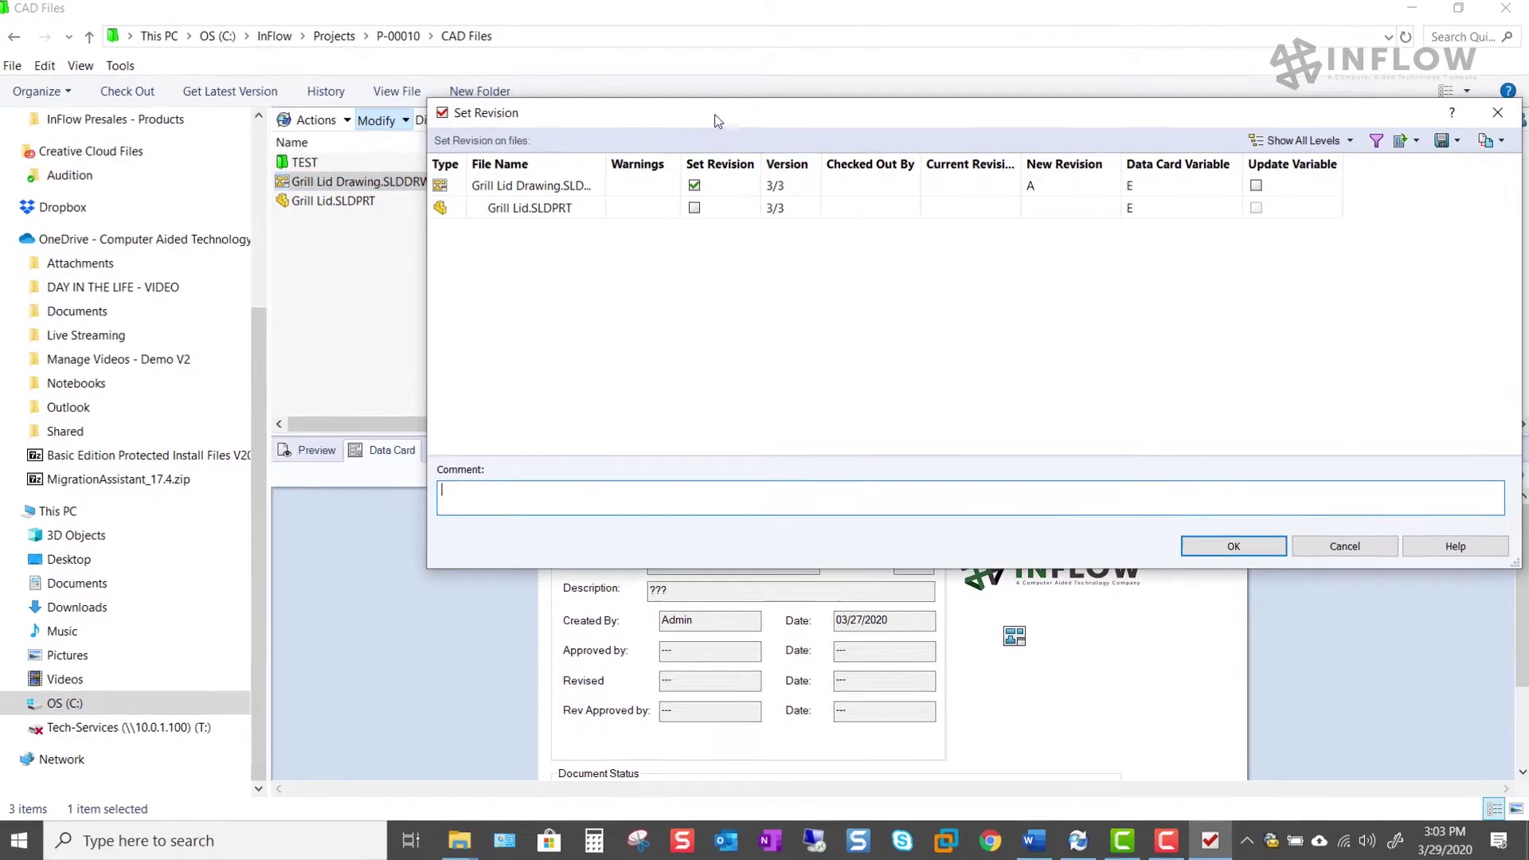
Set the new revision of both the Grill Lid part and drawing to E.
drag(716, 119, 566, 281)
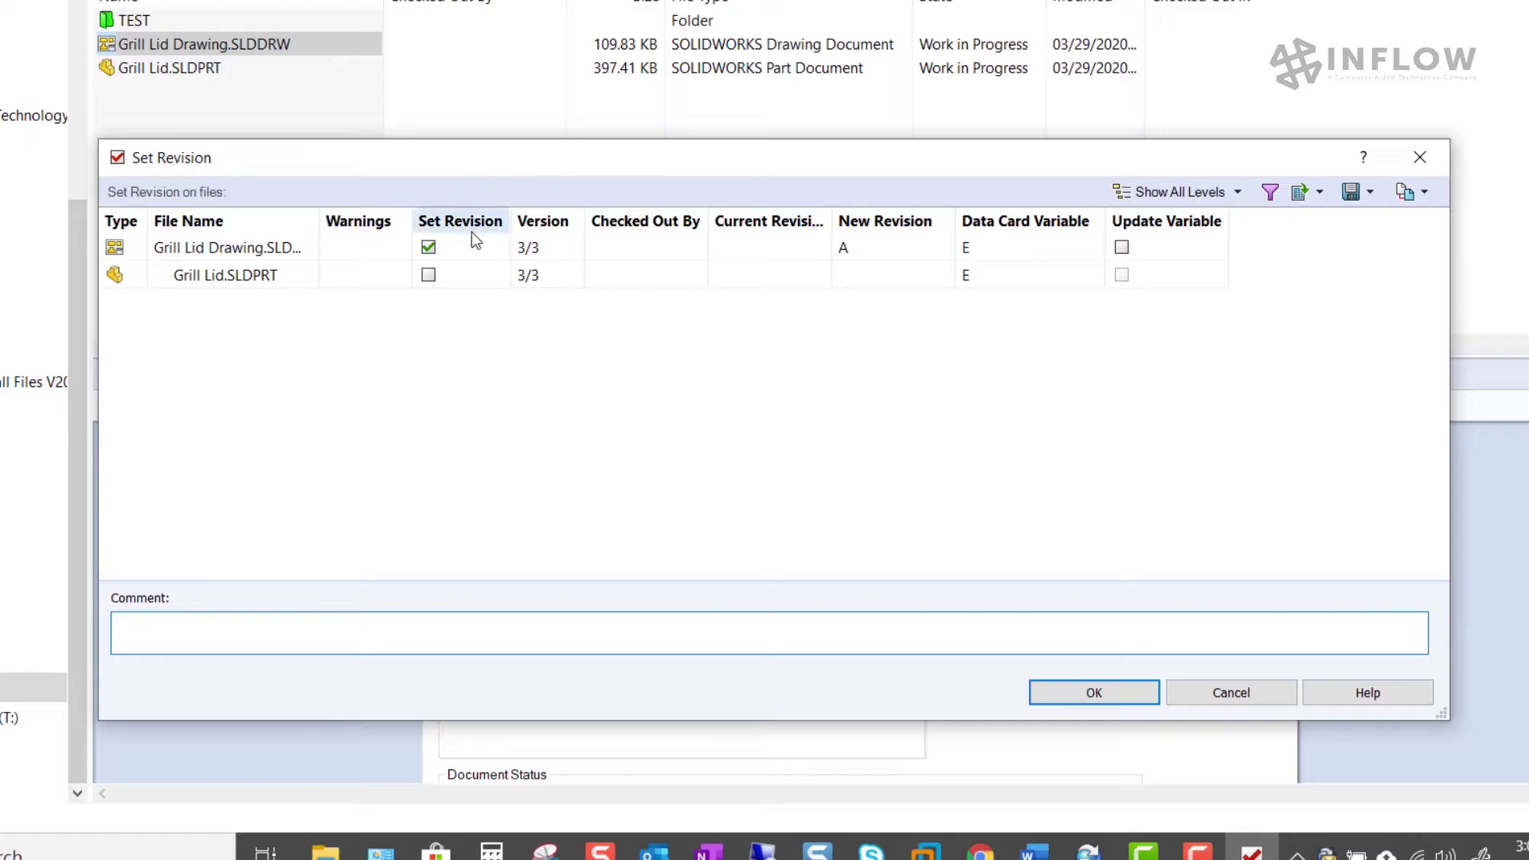
click(429, 275)
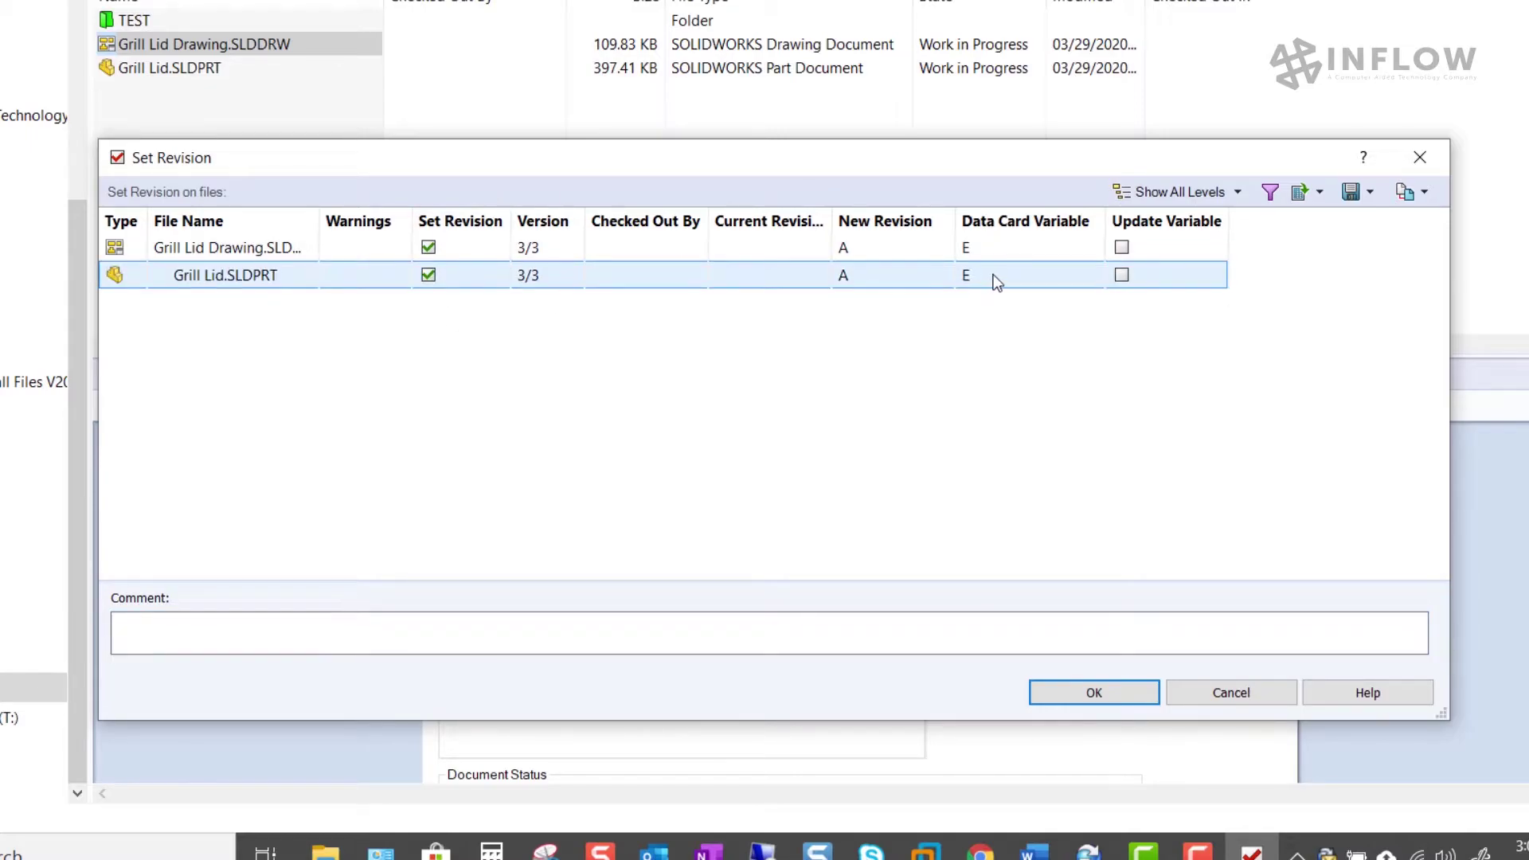
drag(991, 285, 995, 279)
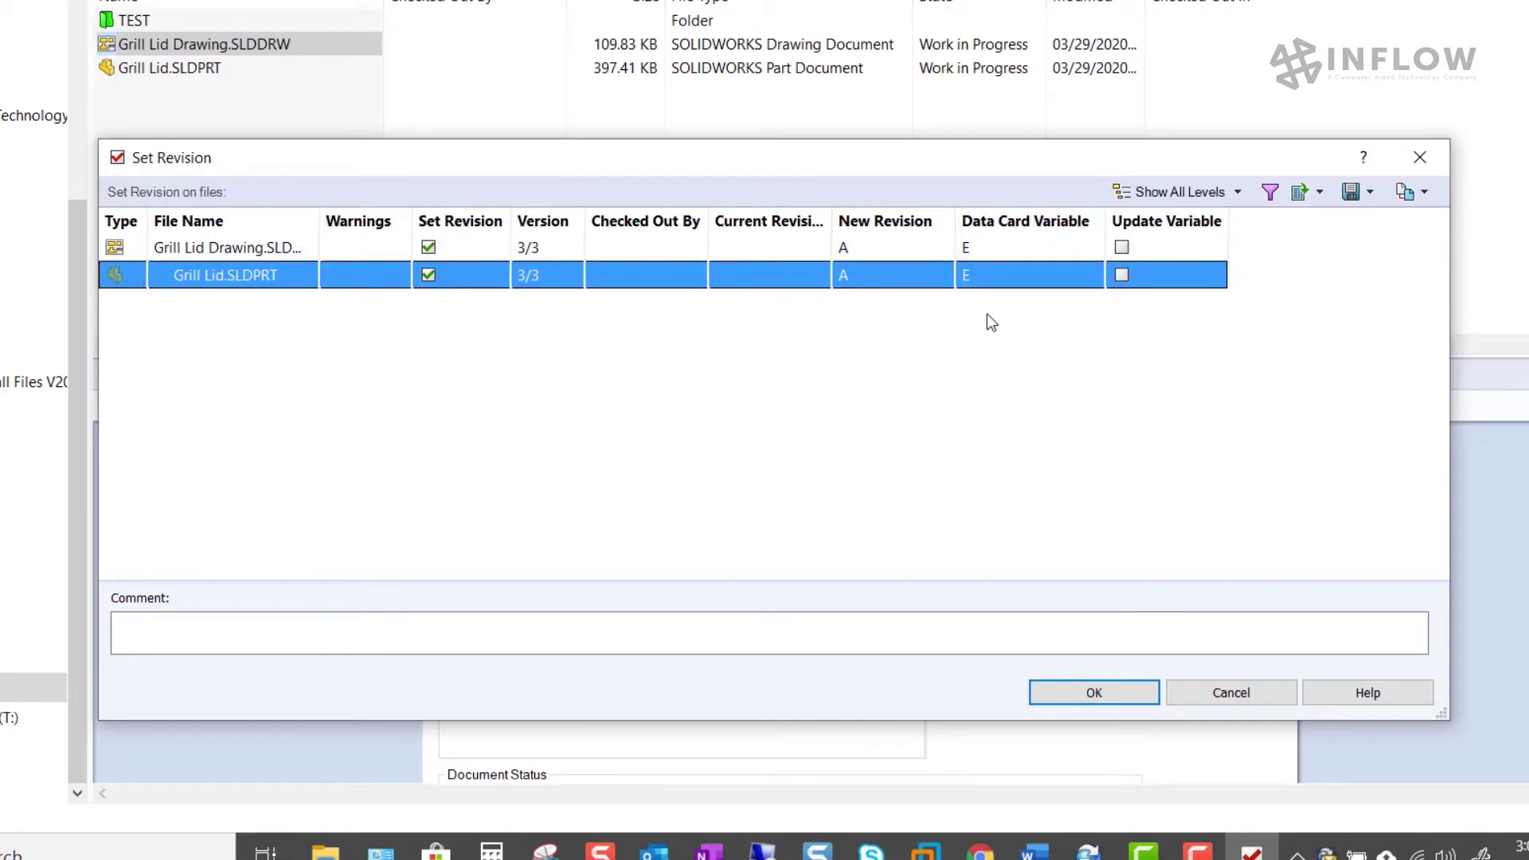
click(945, 286)
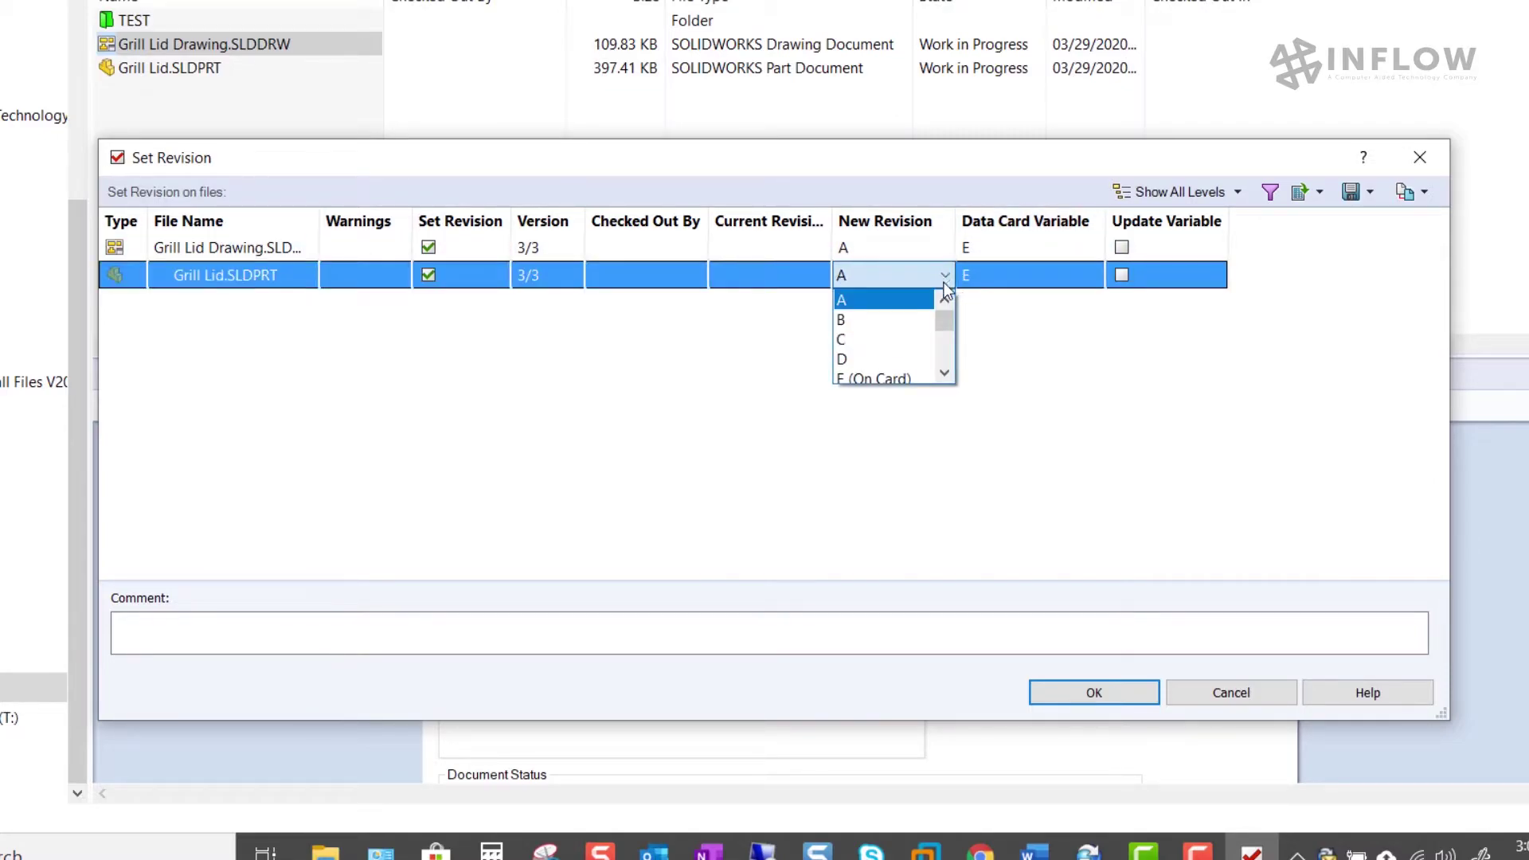
click(945, 374)
click(945, 375)
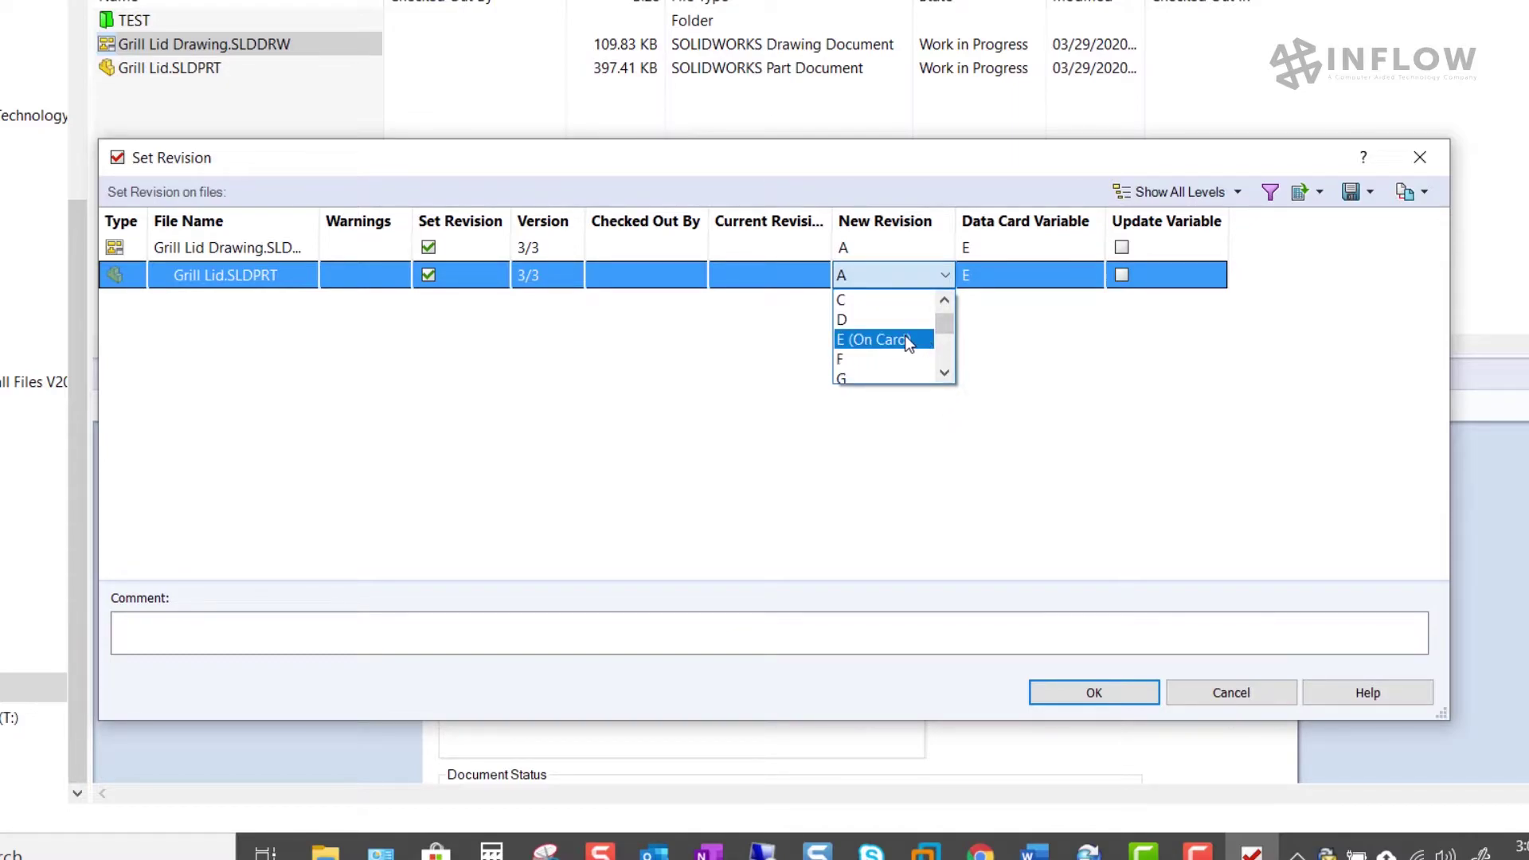
click(905, 340)
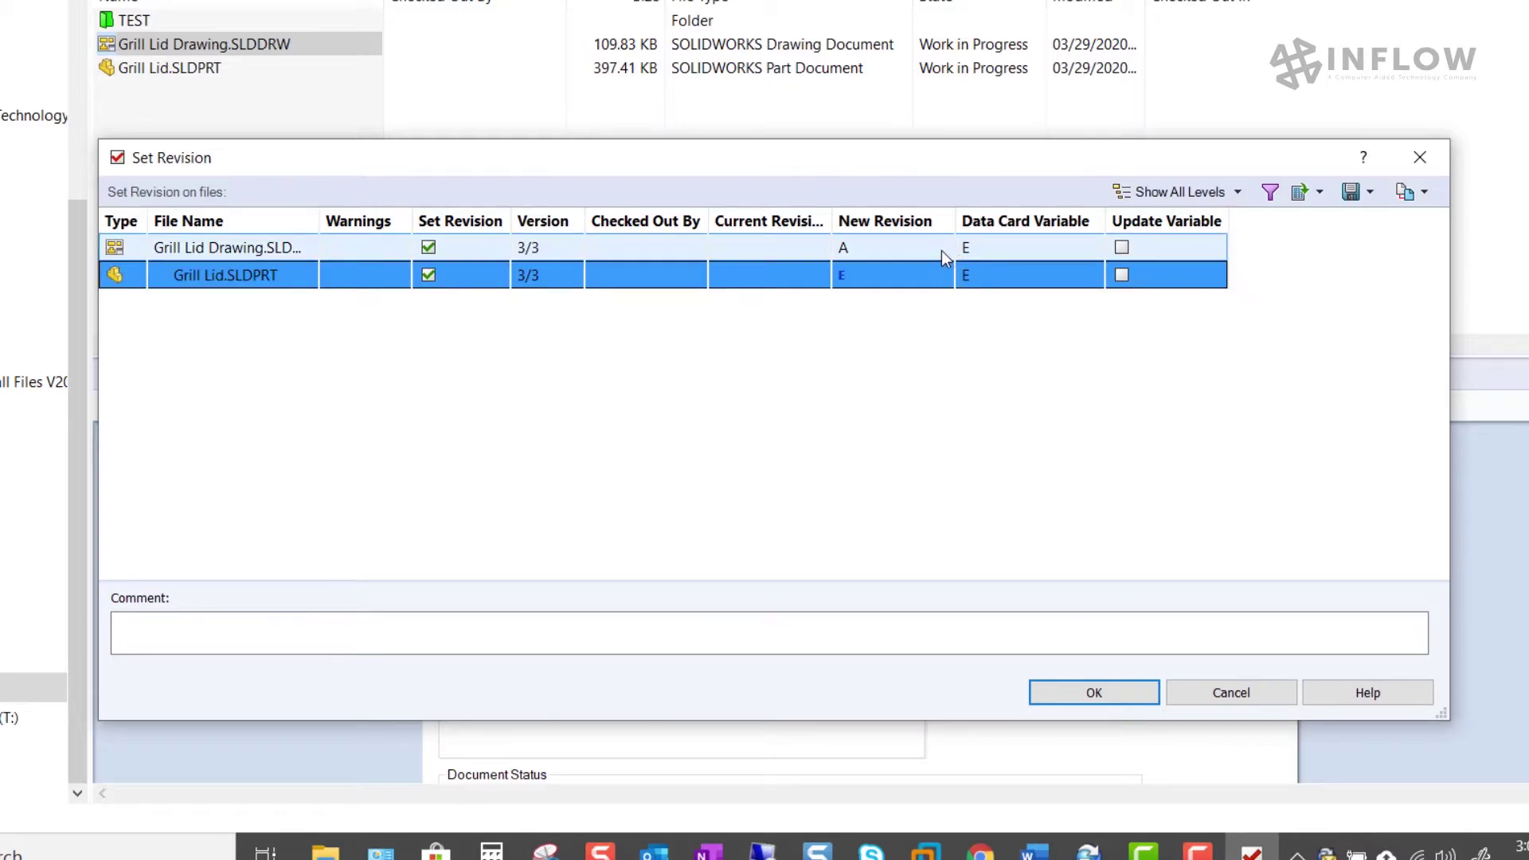
click(941, 250)
click(908, 333)
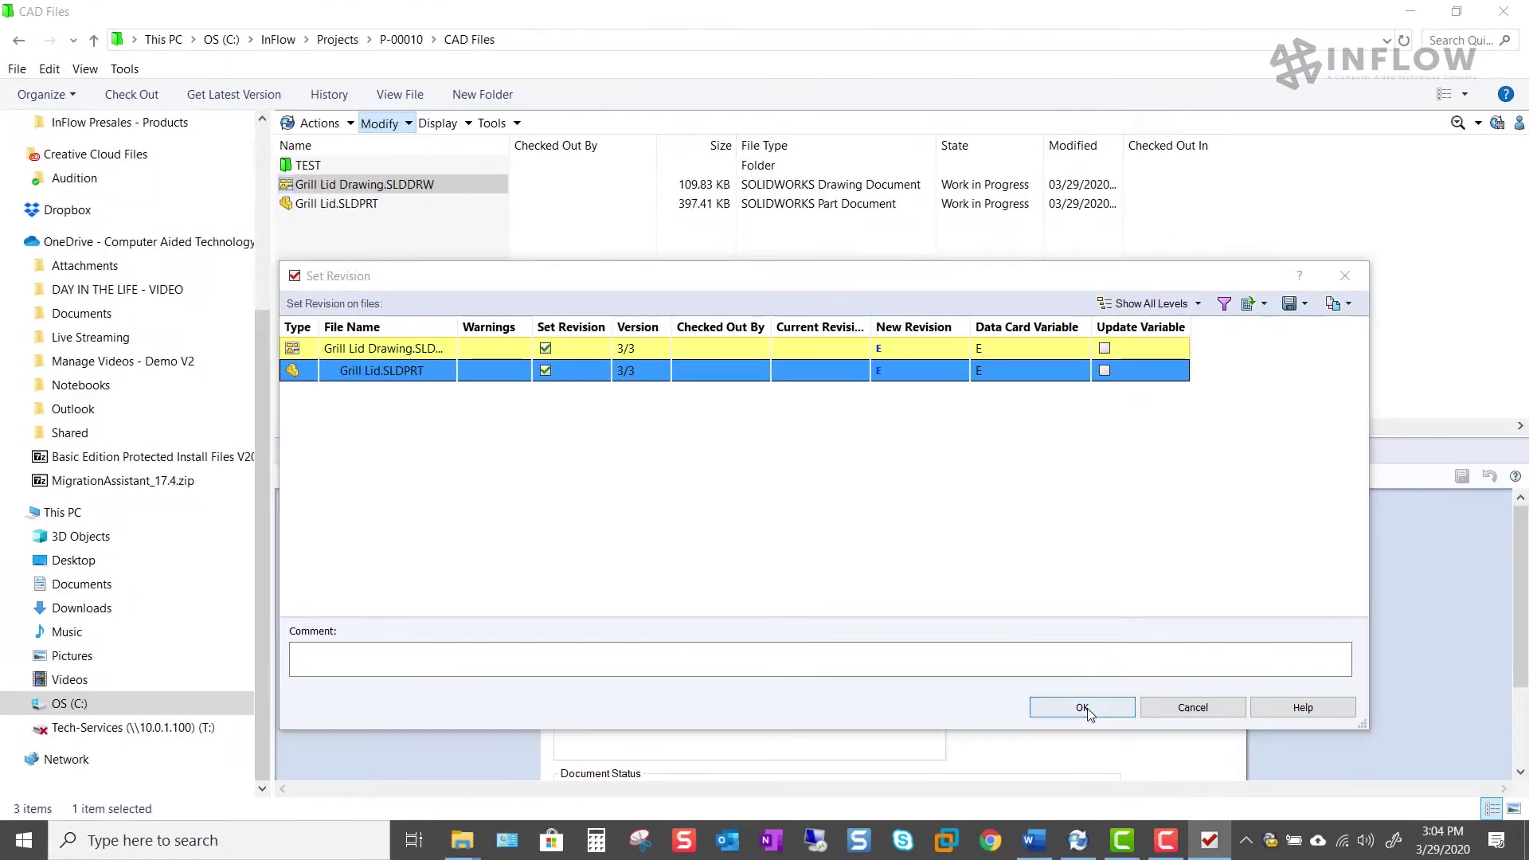
click(1093, 692)
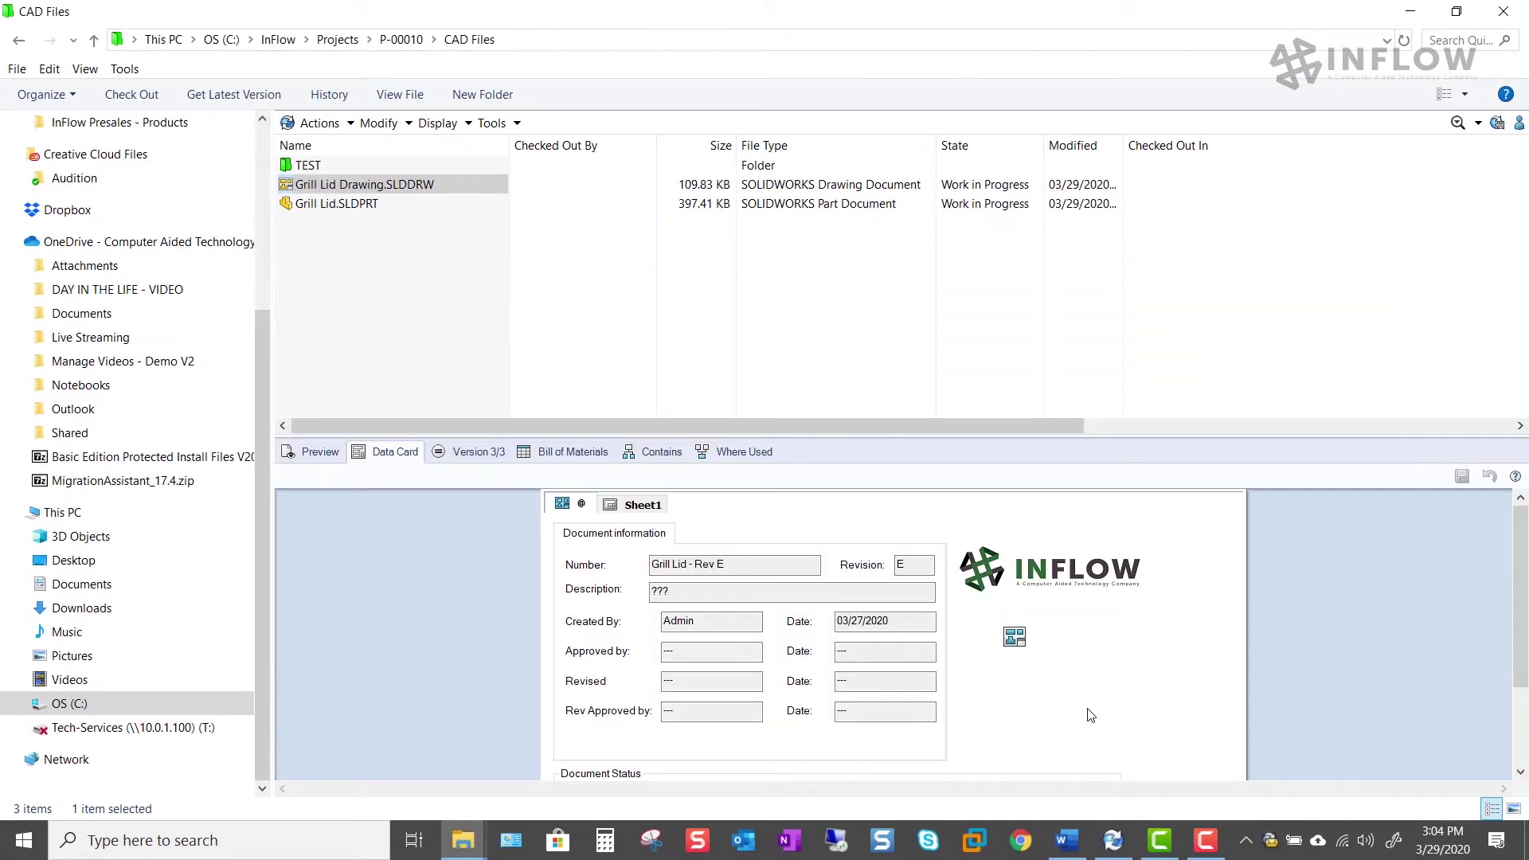
Open the History of Grill Lid.SLDPRT.
click(446, 302)
click(353, 208)
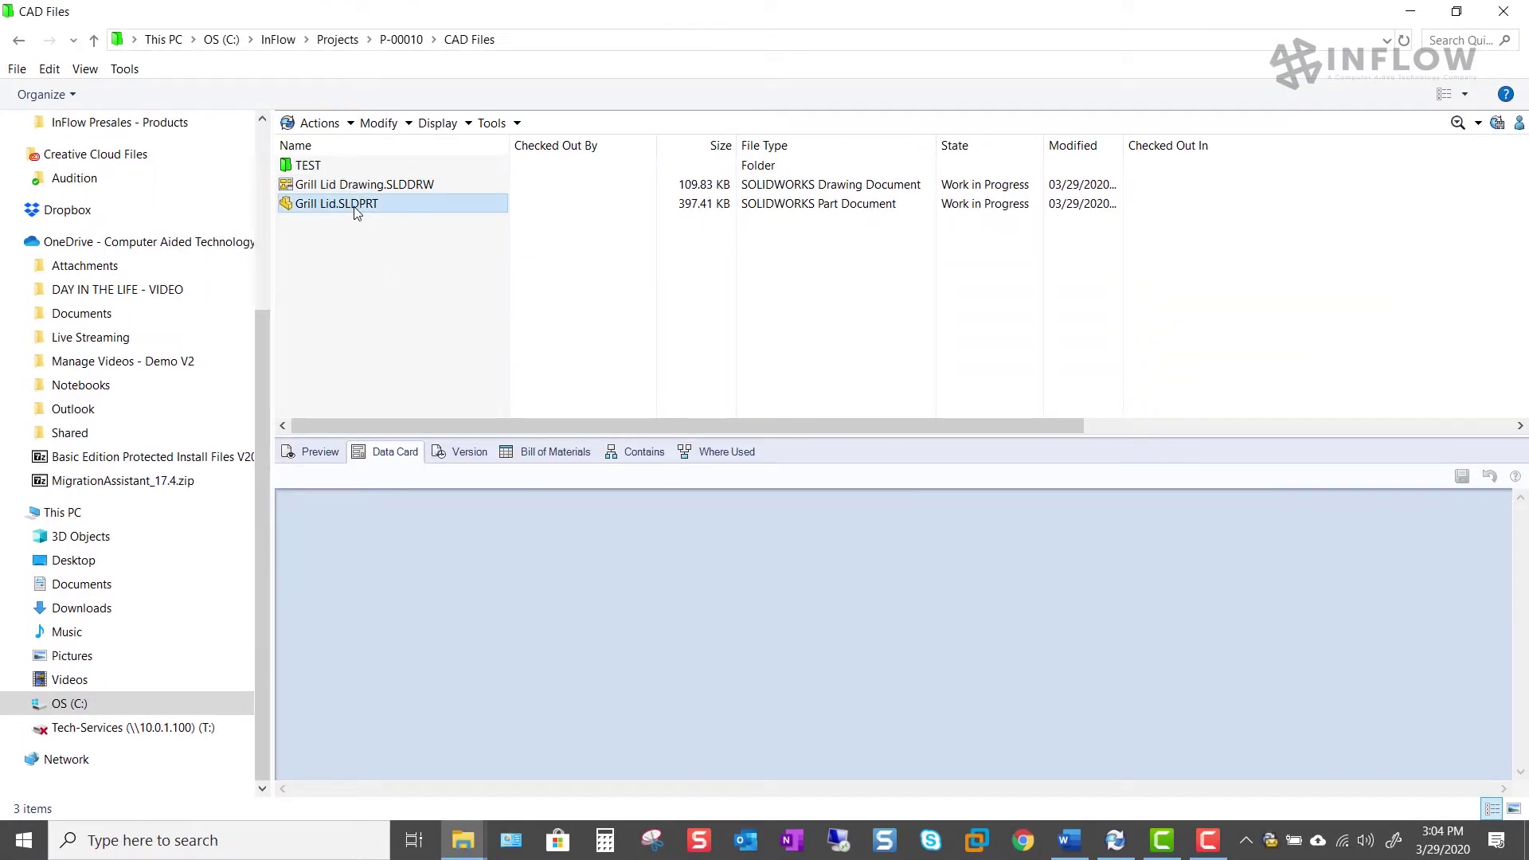
right_click(353, 208)
click(406, 565)
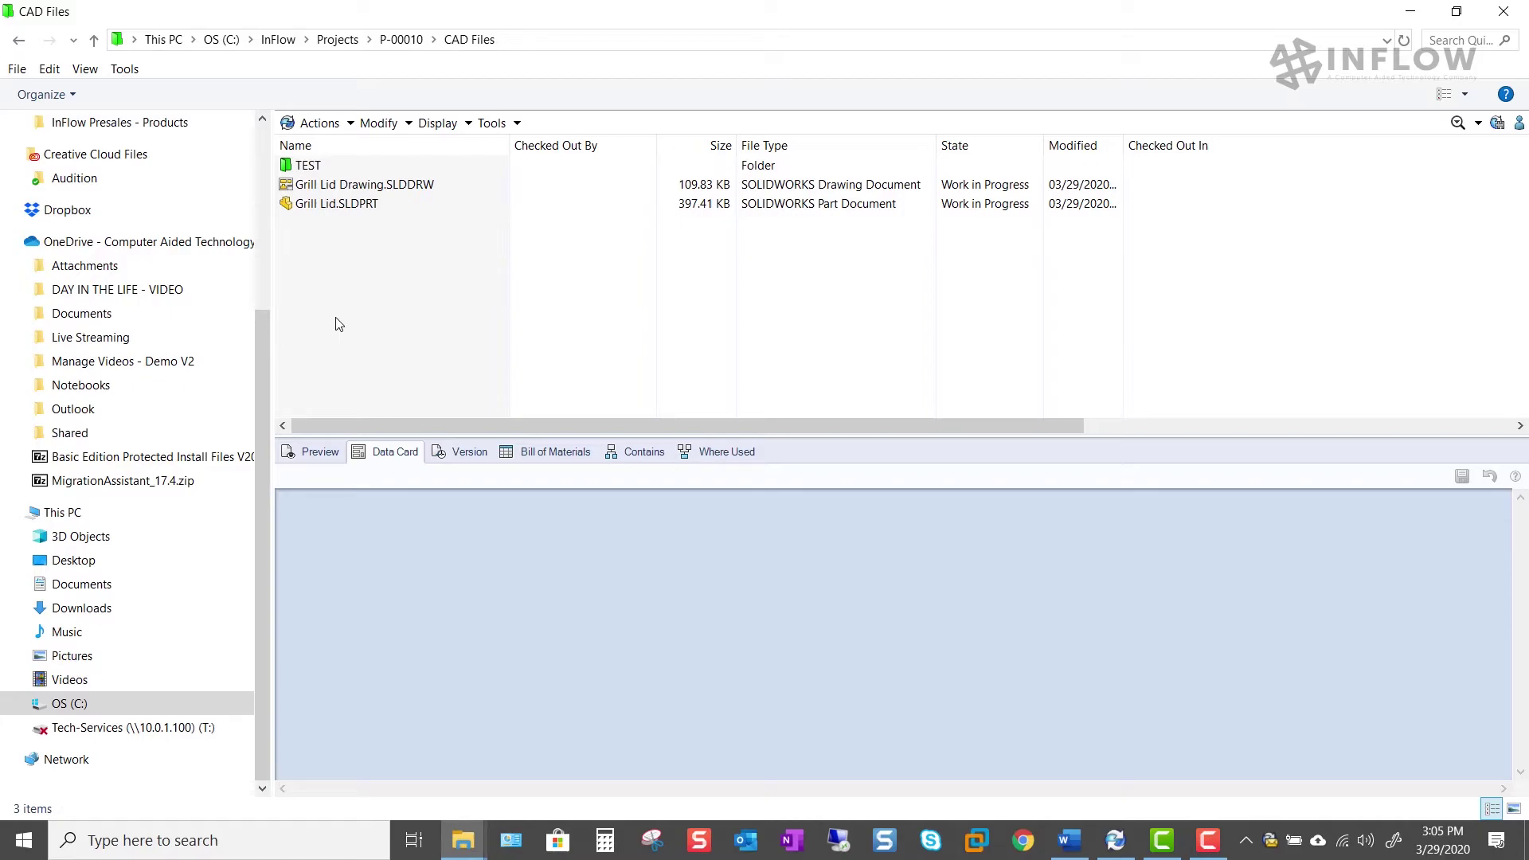
Release both Grill Lid files via Bypass Approval (Revision Already Set), then open the part's History.
click(362, 185)
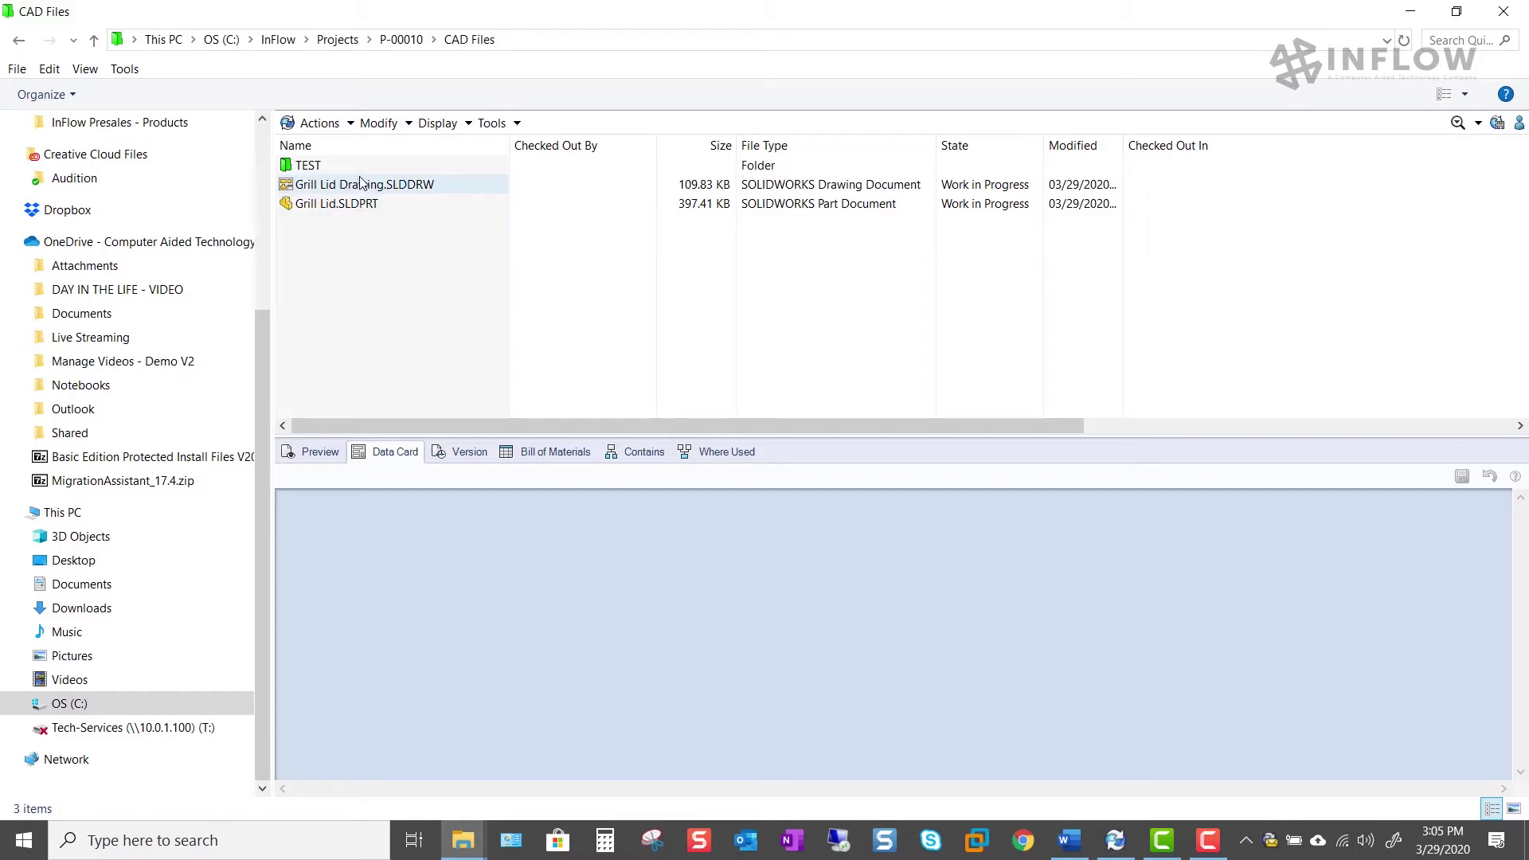
right_click(362, 184)
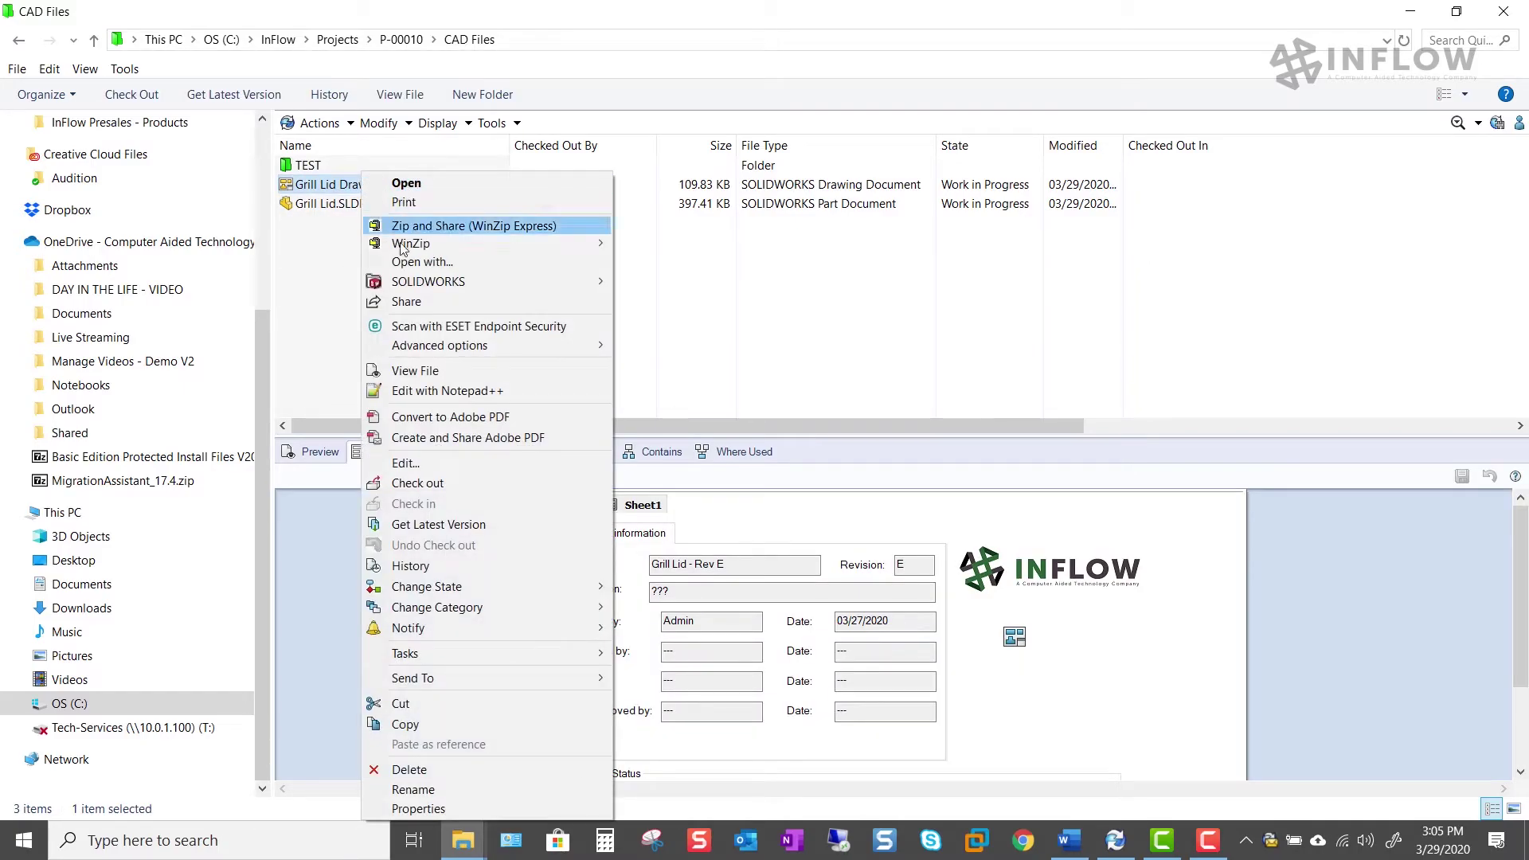
mouse_move(576, 583)
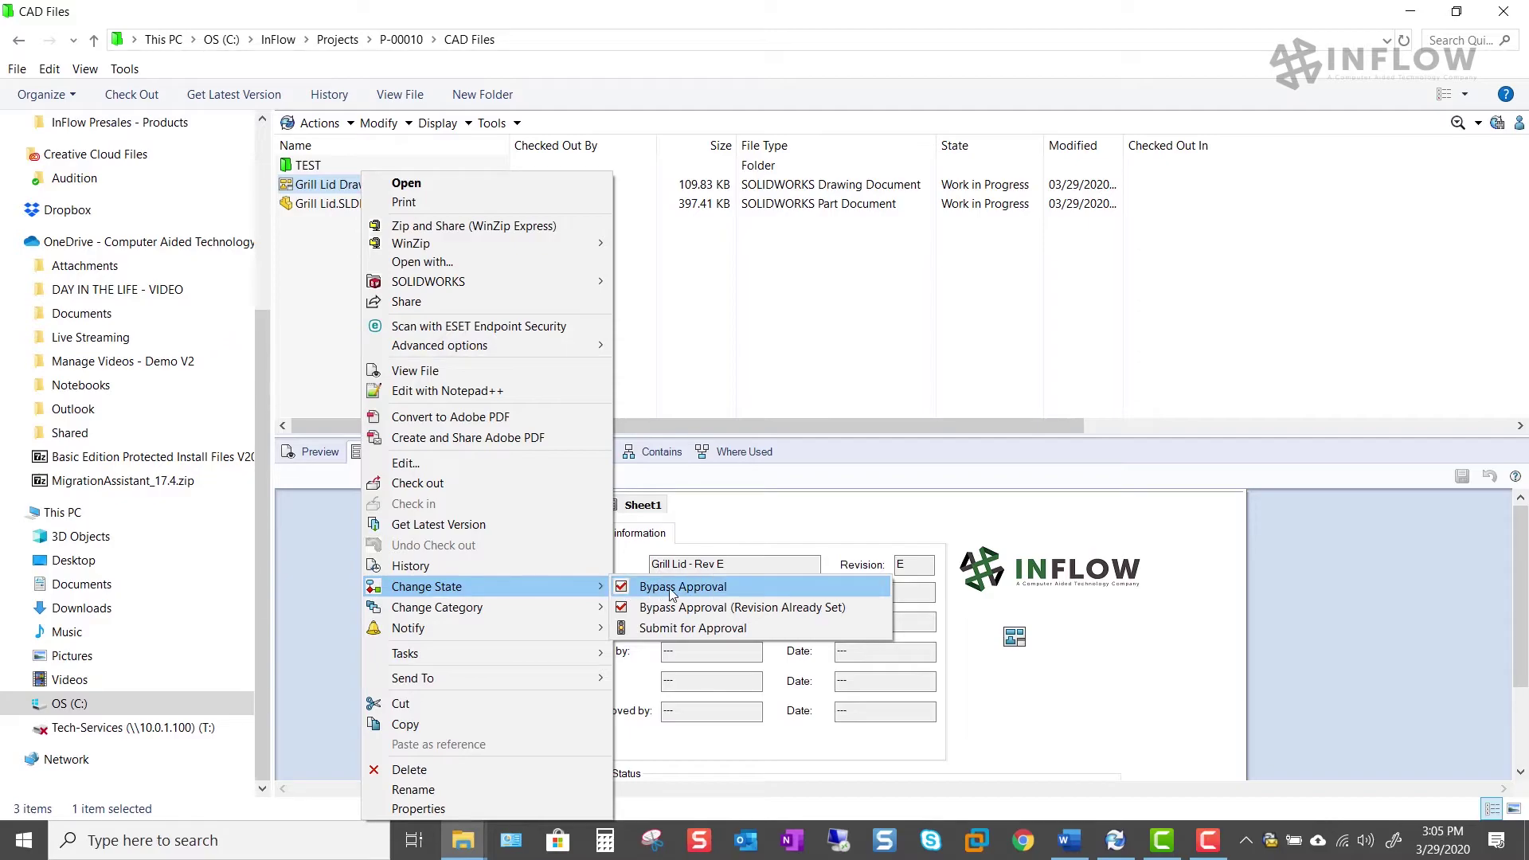
click(686, 606)
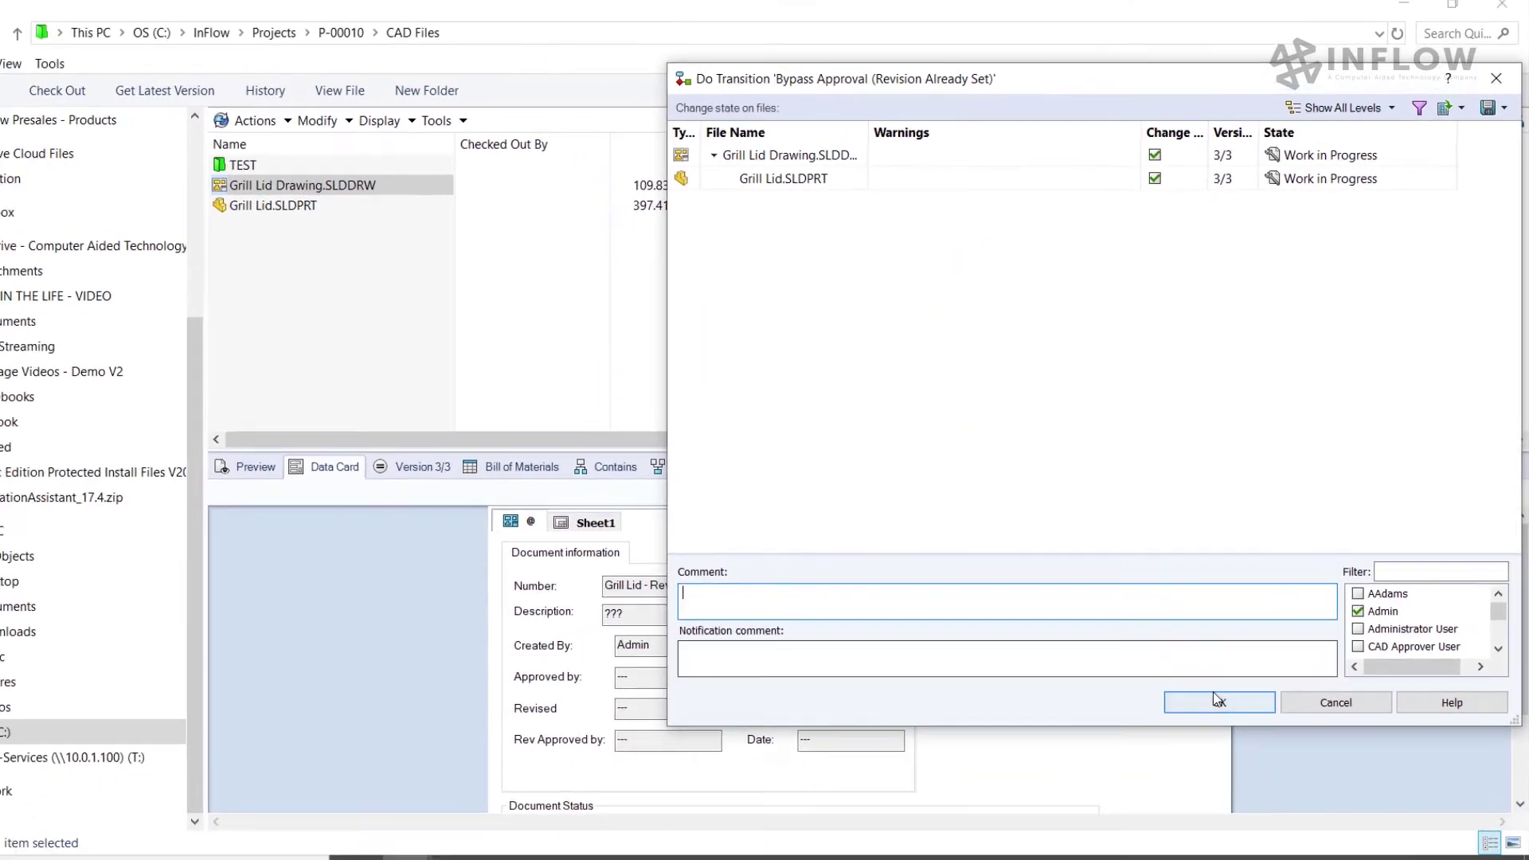
click(1164, 797)
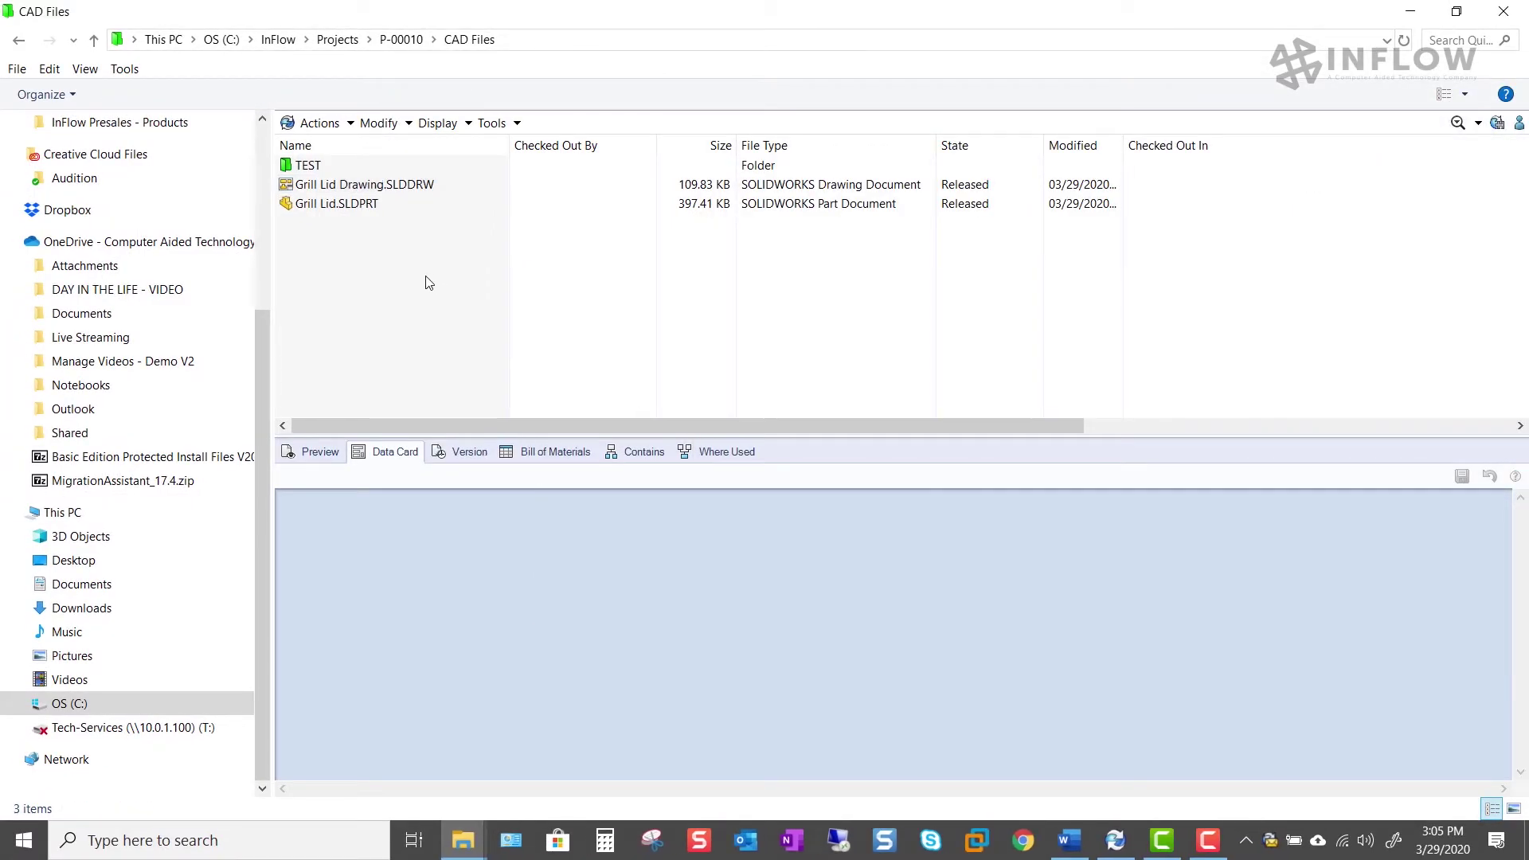
right_click(339, 204)
click(391, 566)
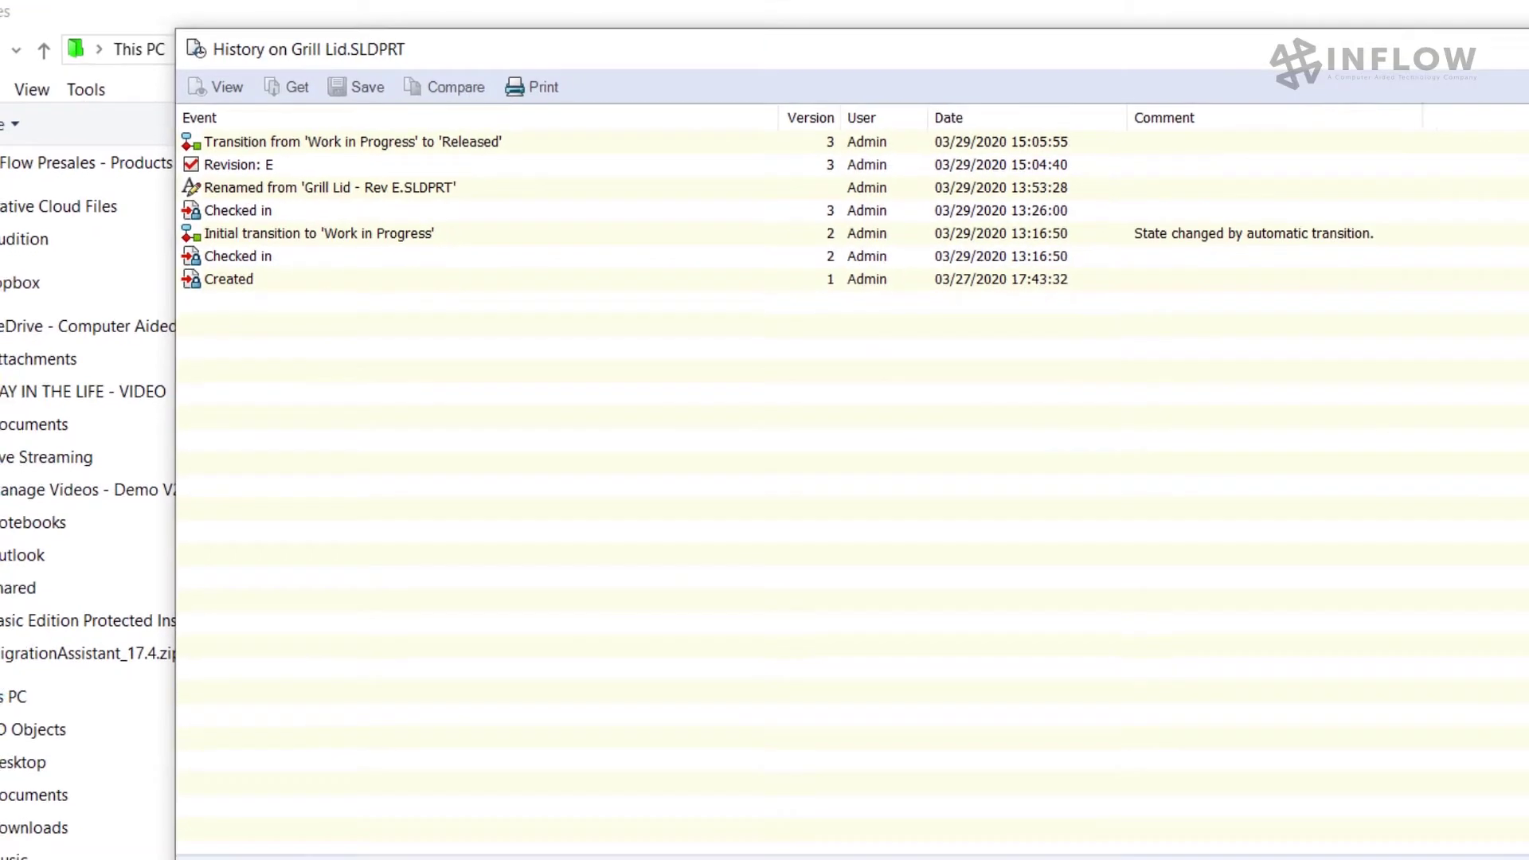
Close the Grill Lid part's History window.
click(1433, 52)
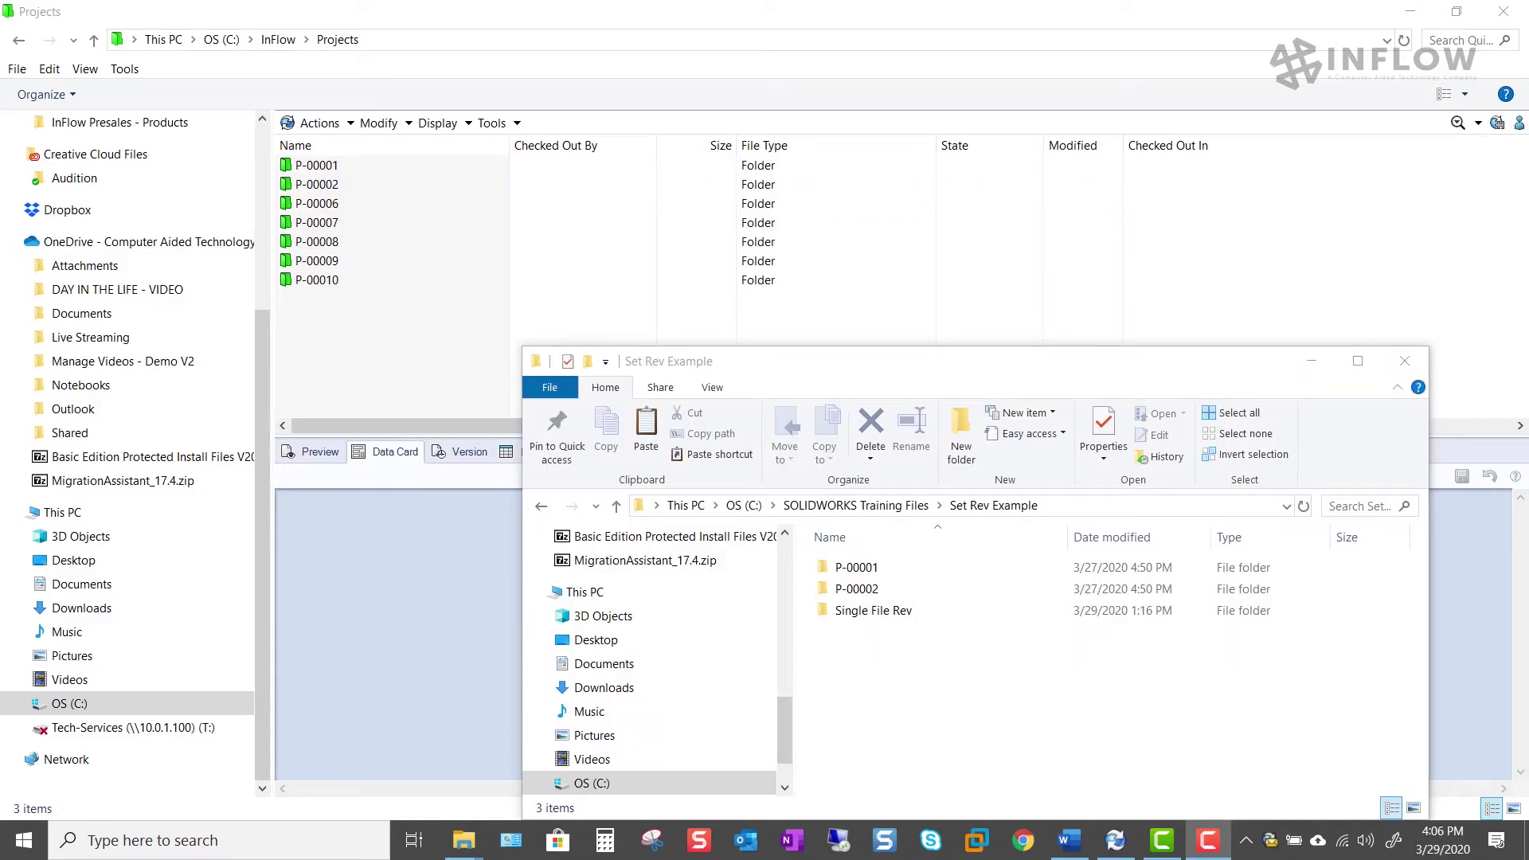
Copy P-00001 and P-00002 into the vault Projects folder, answering Yes to All.
click(857, 589)
drag(859, 568, 435, 395)
click(722, 456)
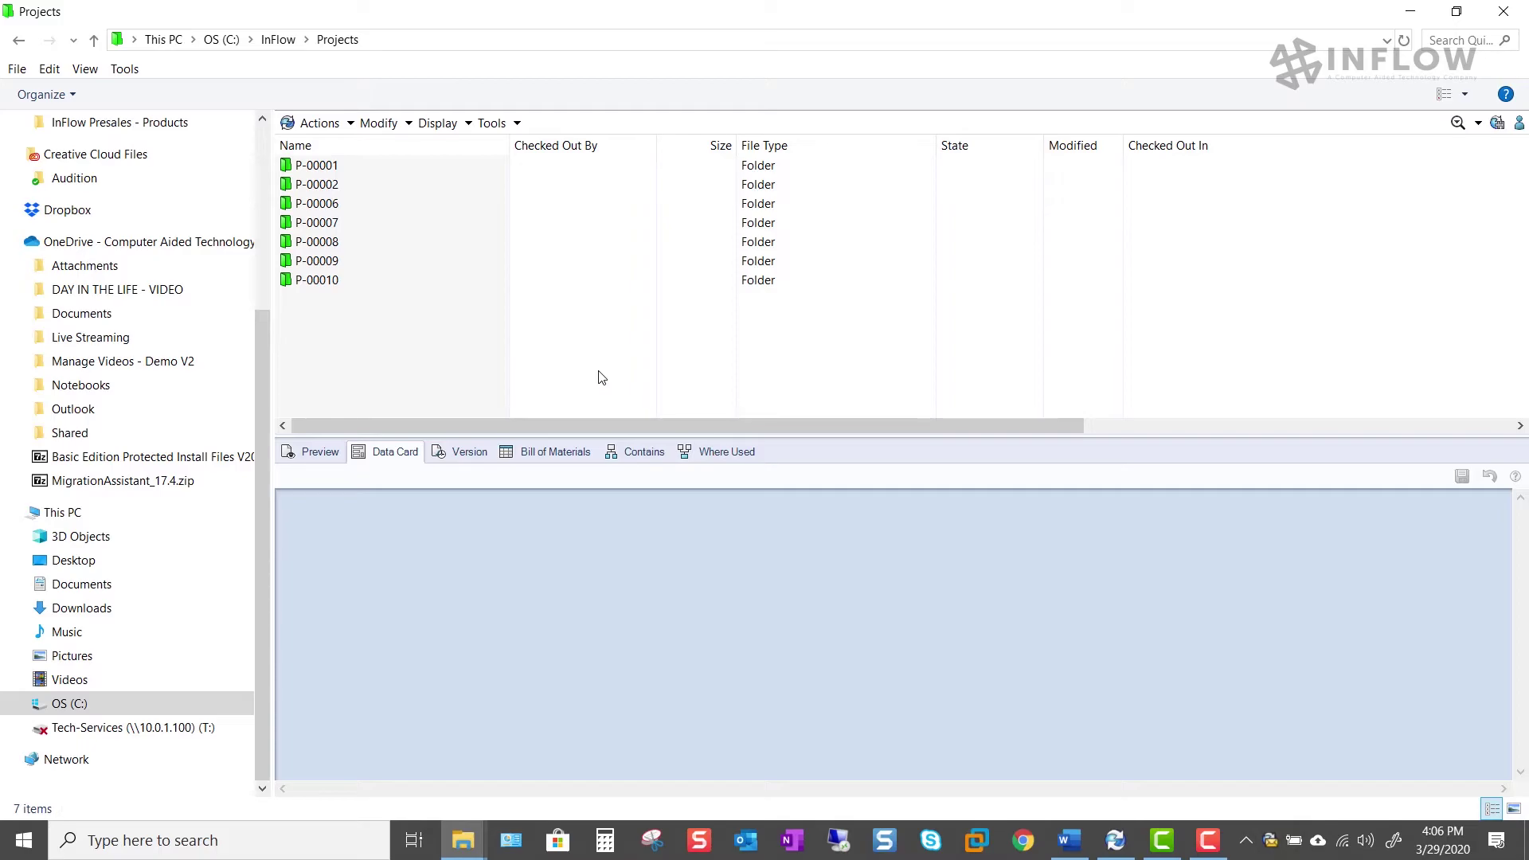
Check in the copied P-00001 and P-00002 project folders.
click(322, 185)
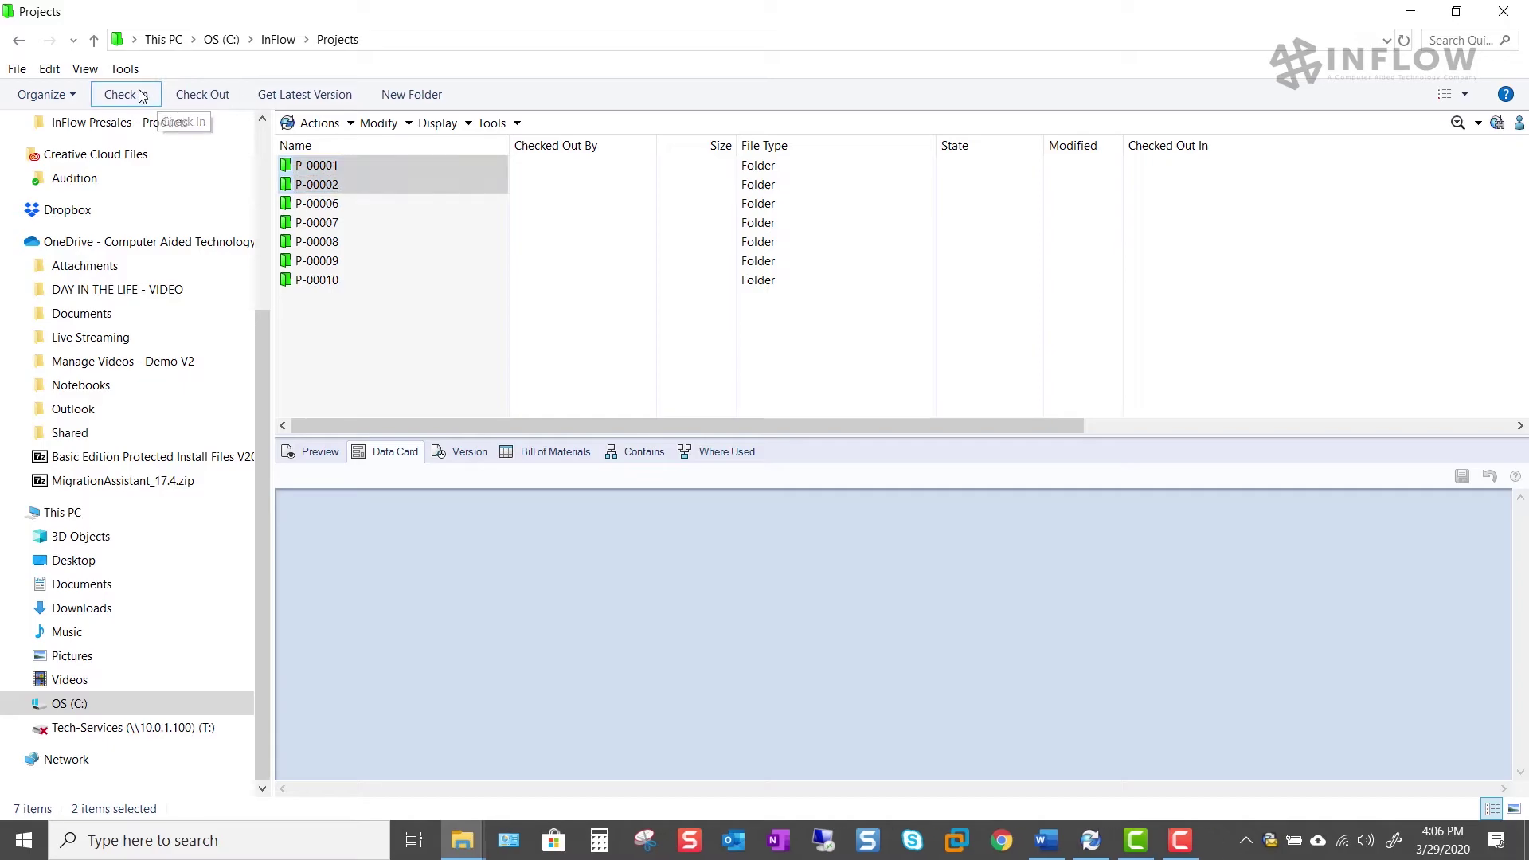
click(1207, 587)
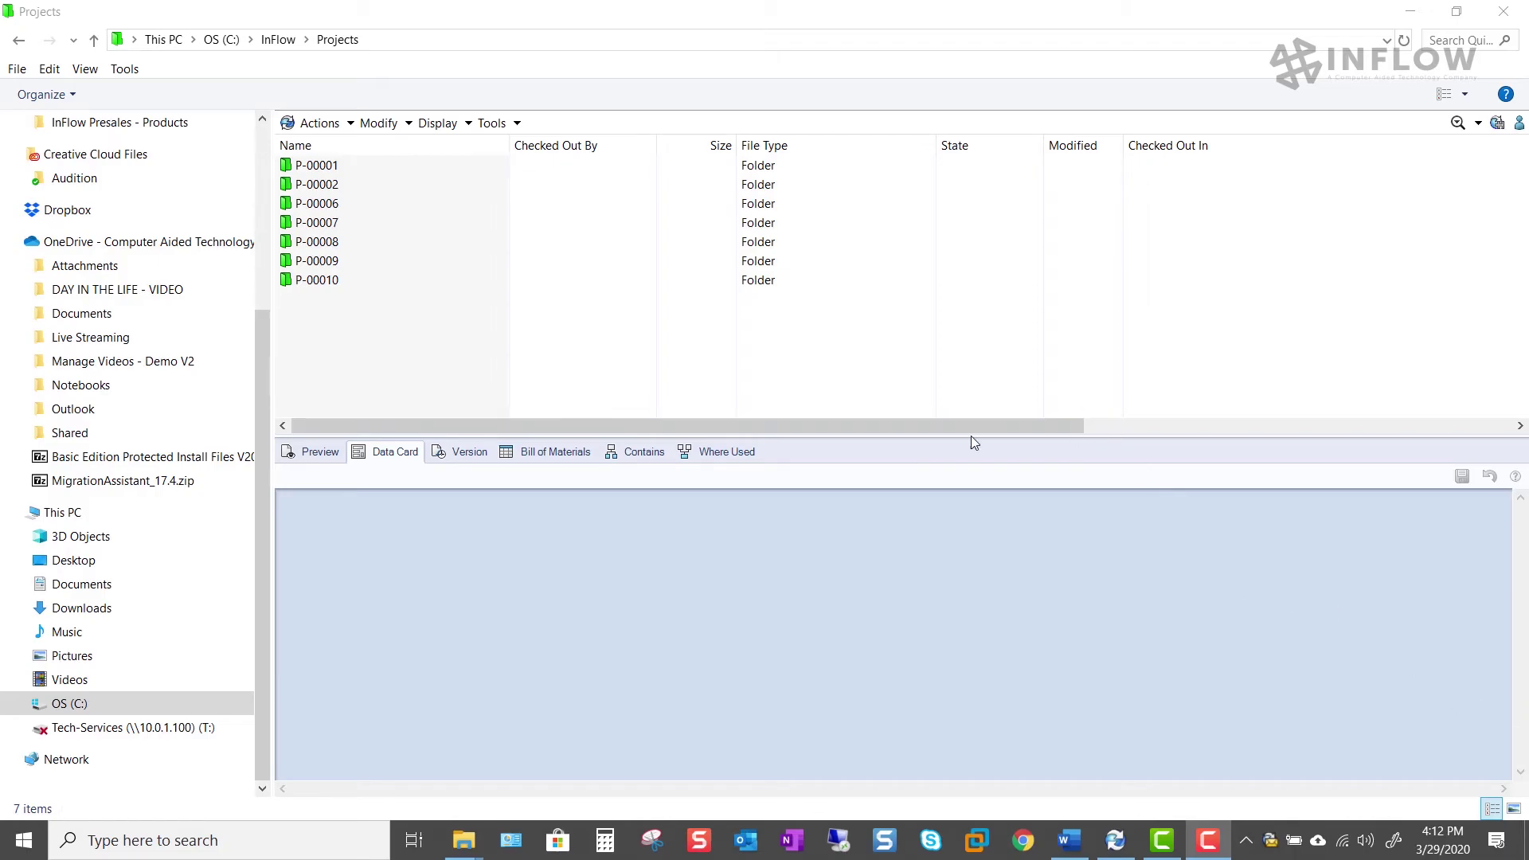
click(317, 184)
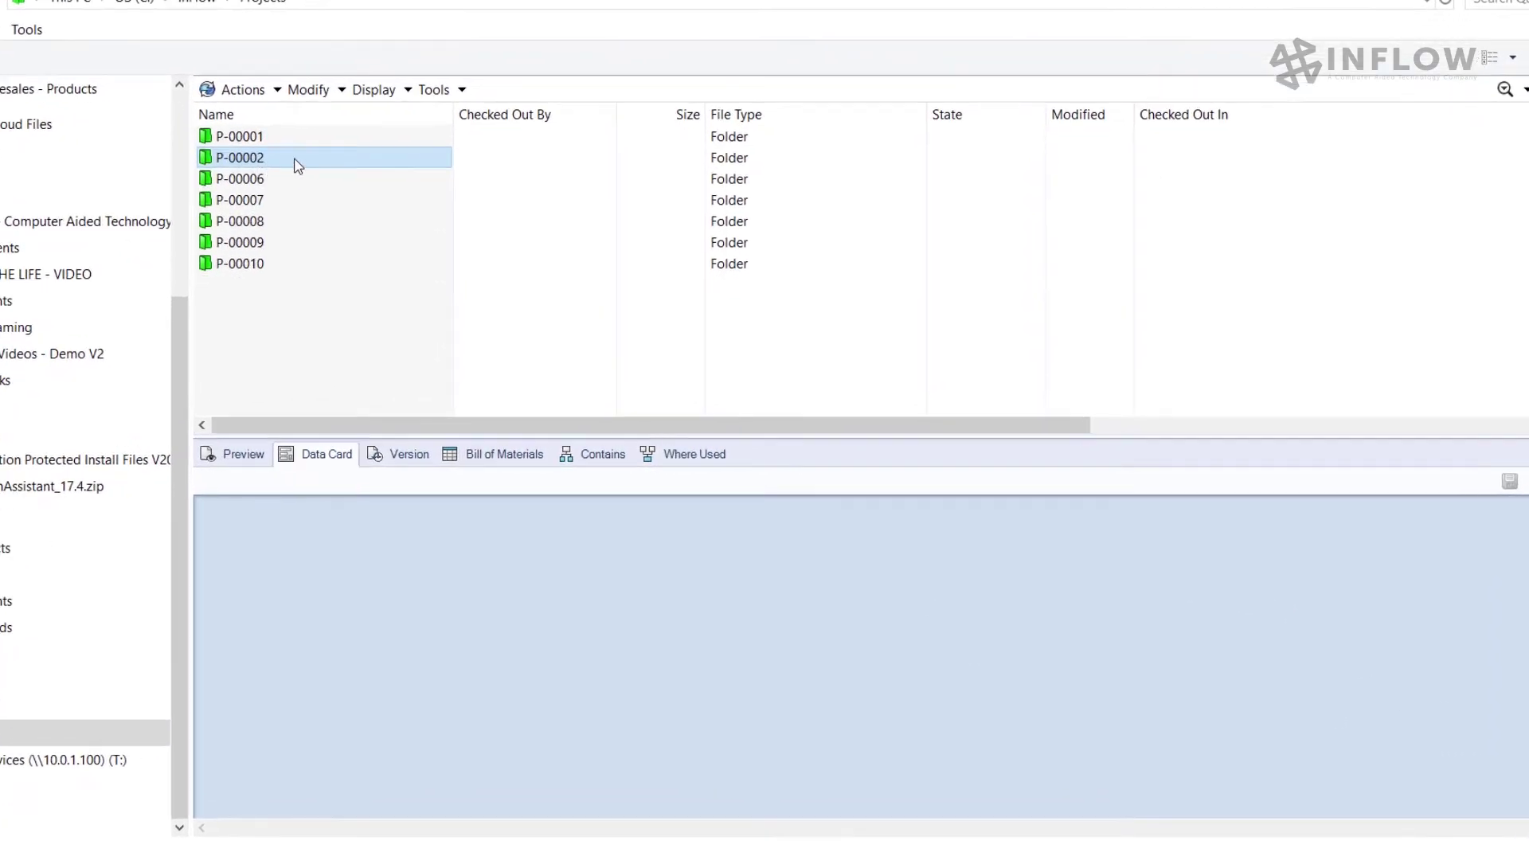
Open Set Revision for P-00002's files and review their card revisions A–D, selecting Grill Manifold.
click(378, 123)
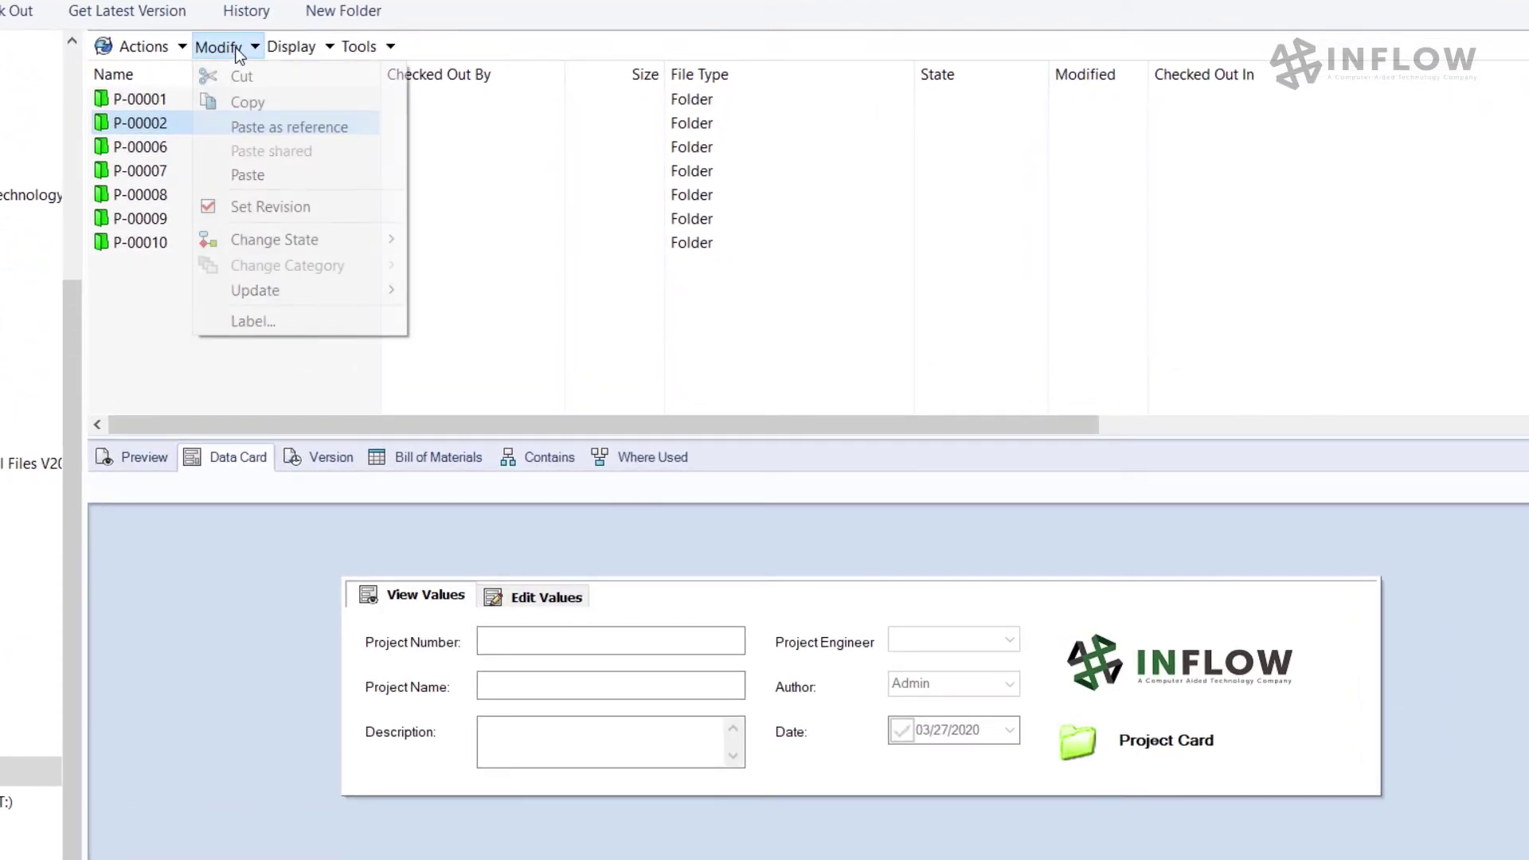
click(265, 208)
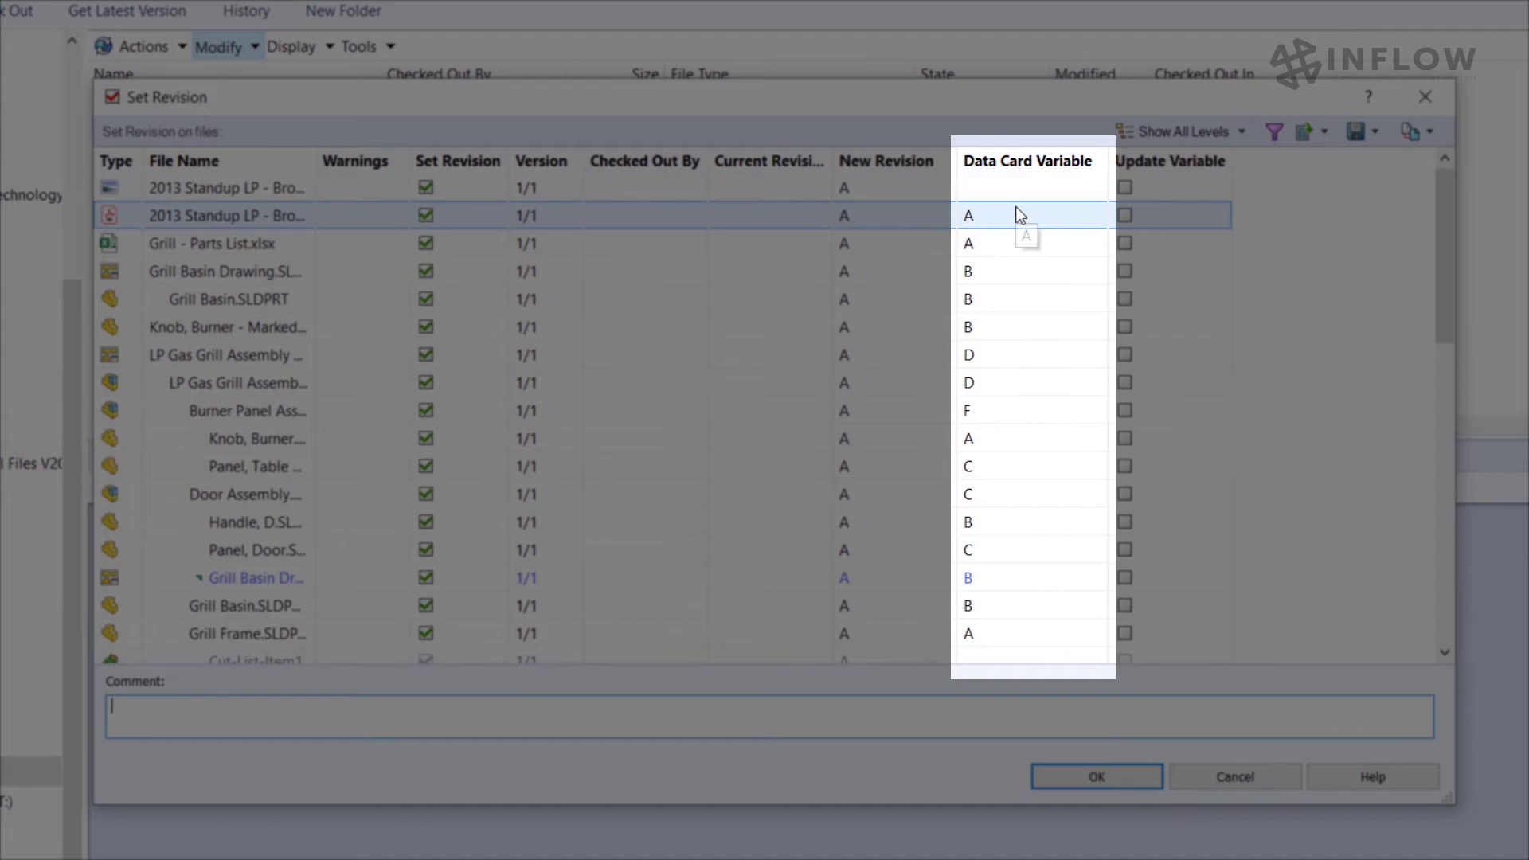
scroll(1036, 284, down, 10)
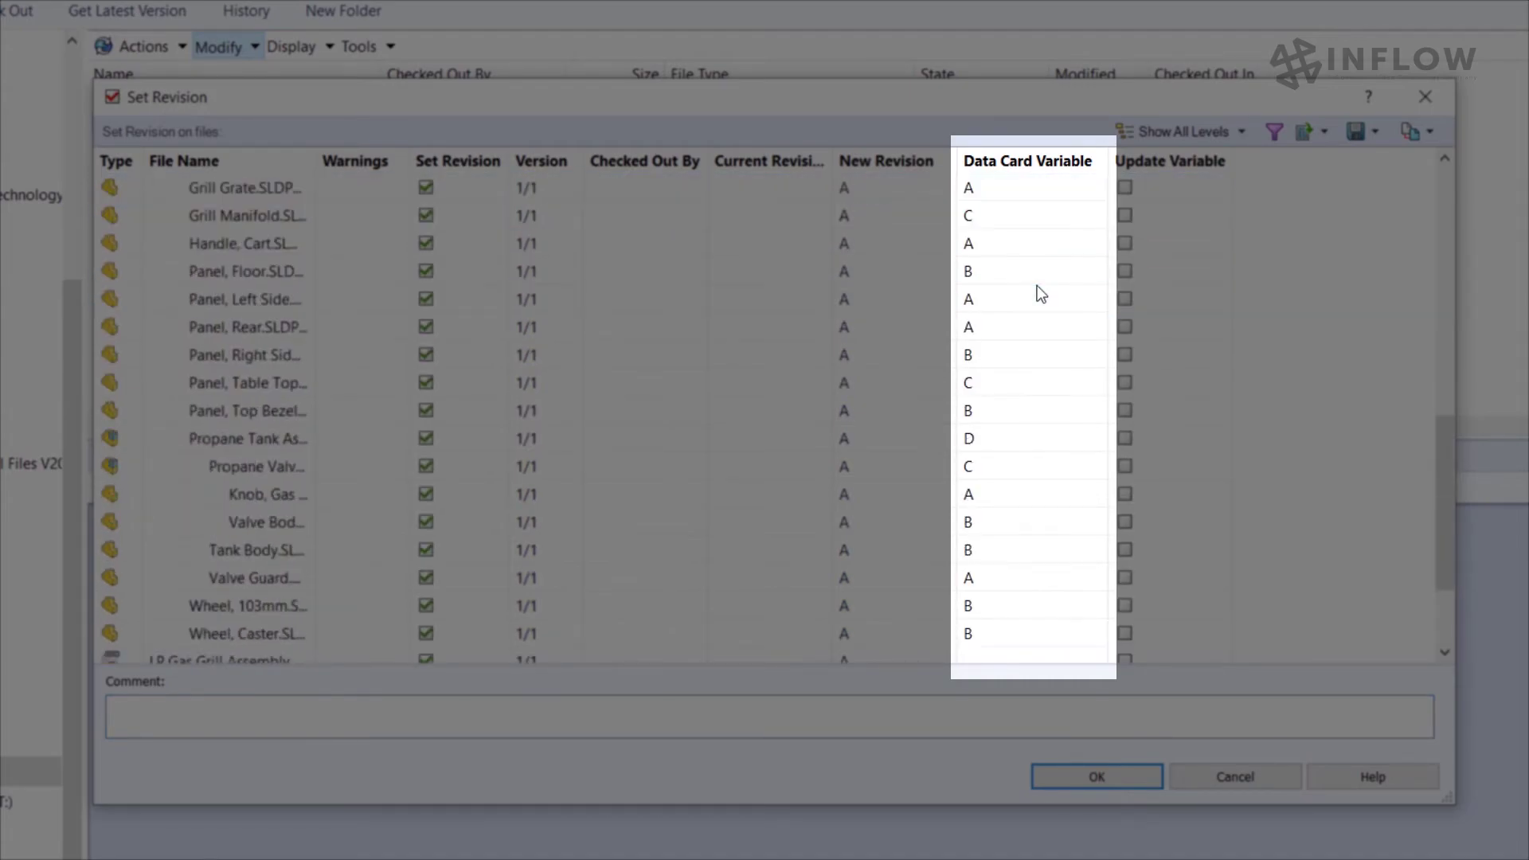
scroll(1036, 289, down, 2)
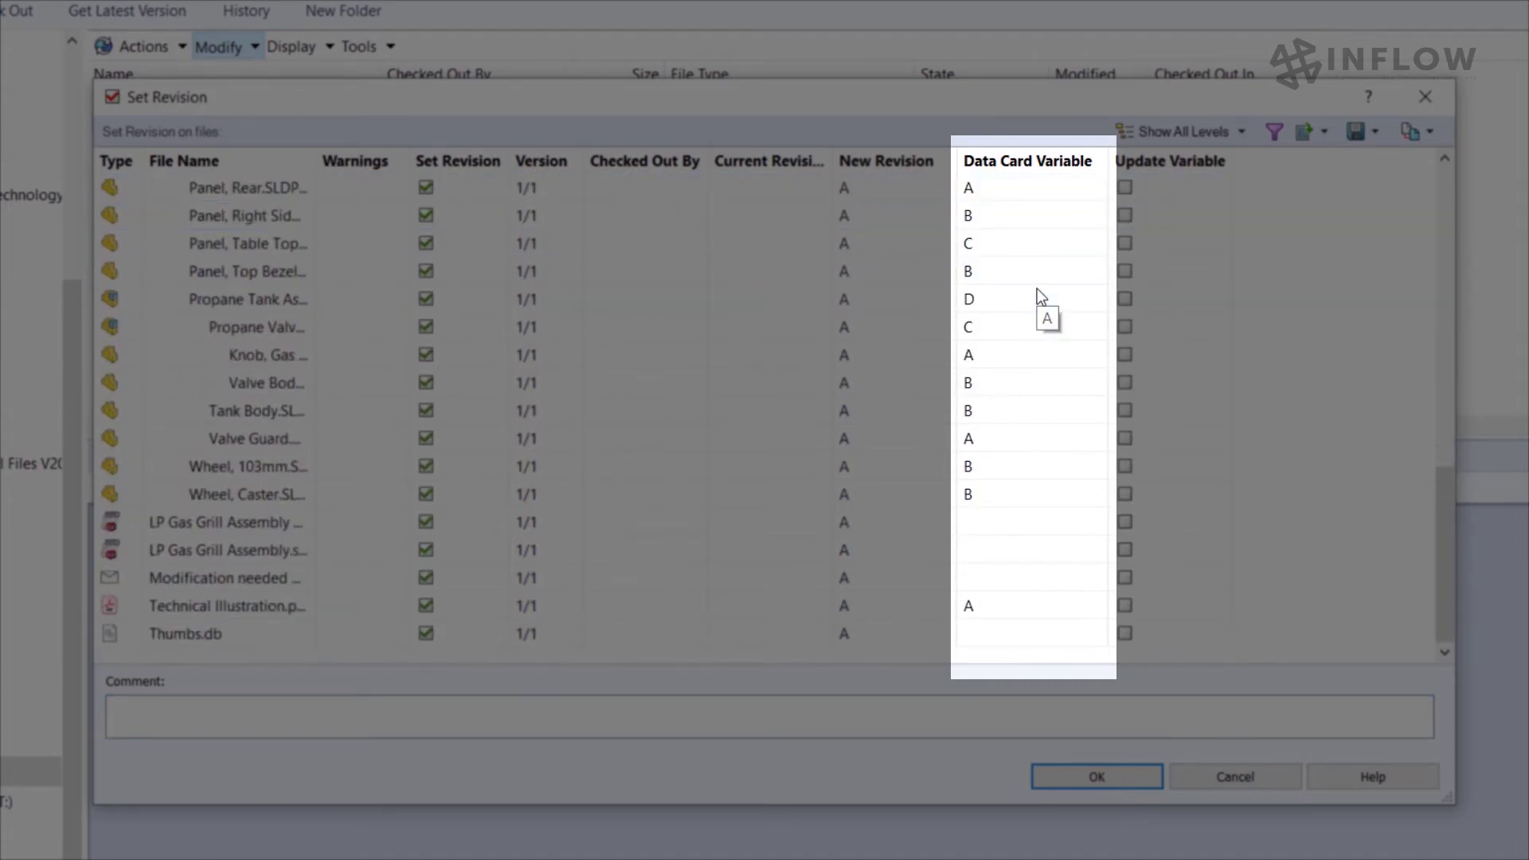
scroll(906, 295, up, 3)
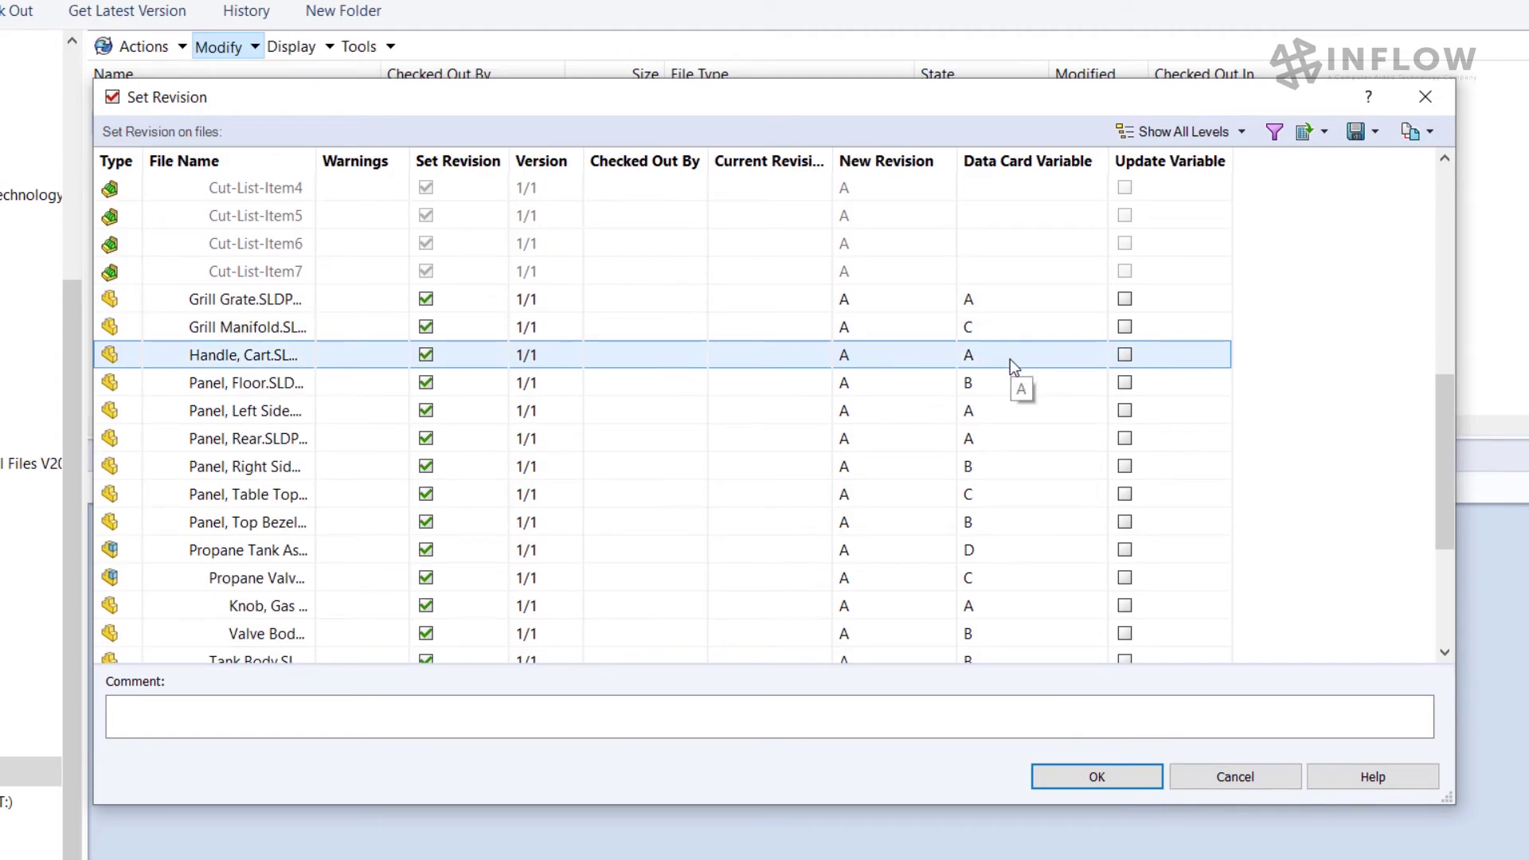
click(1306, 333)
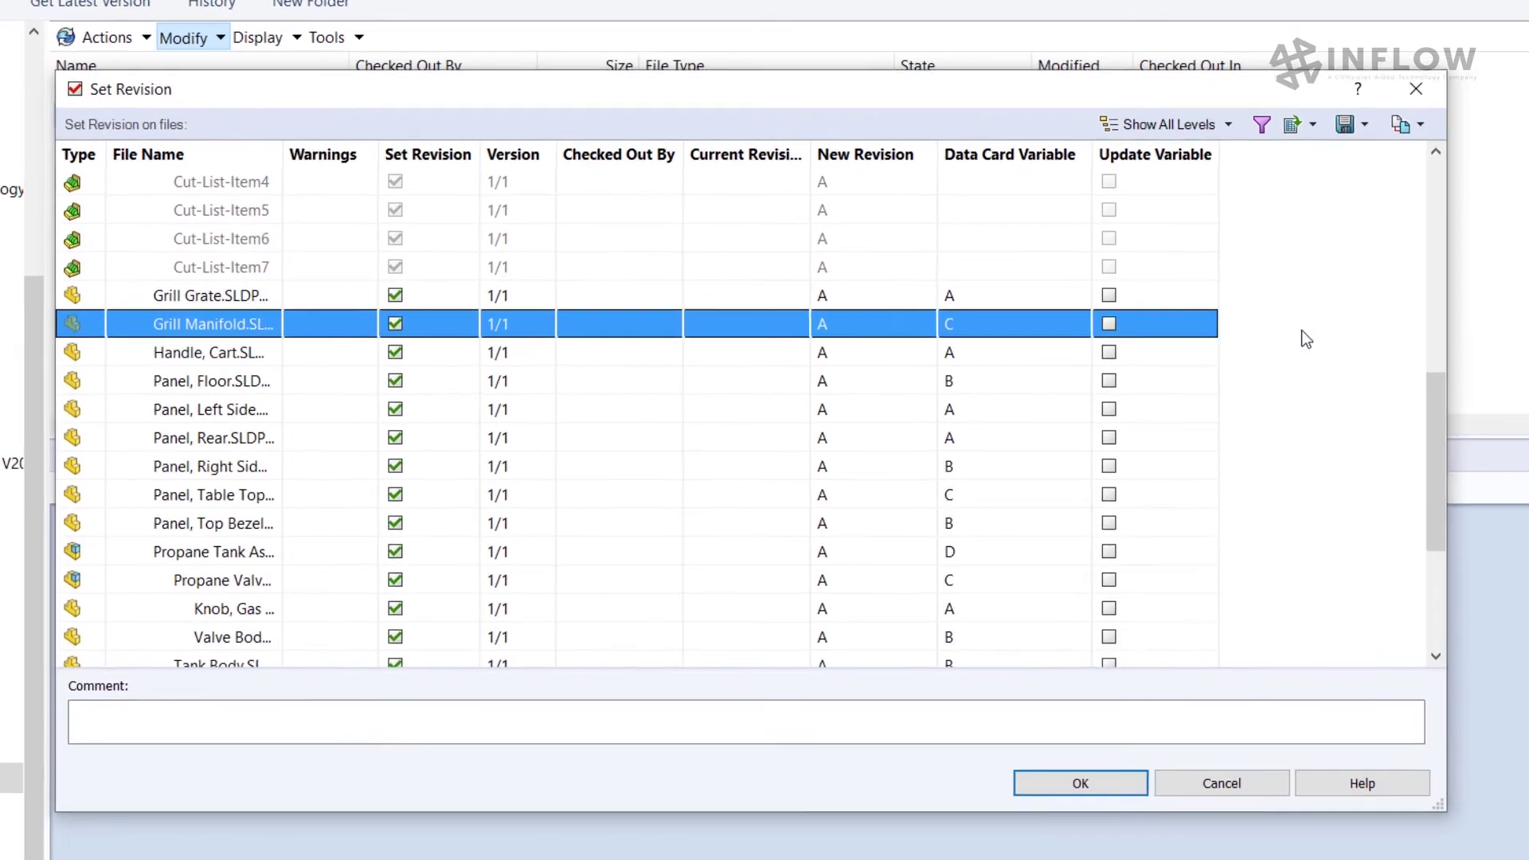
right_click(1302, 334)
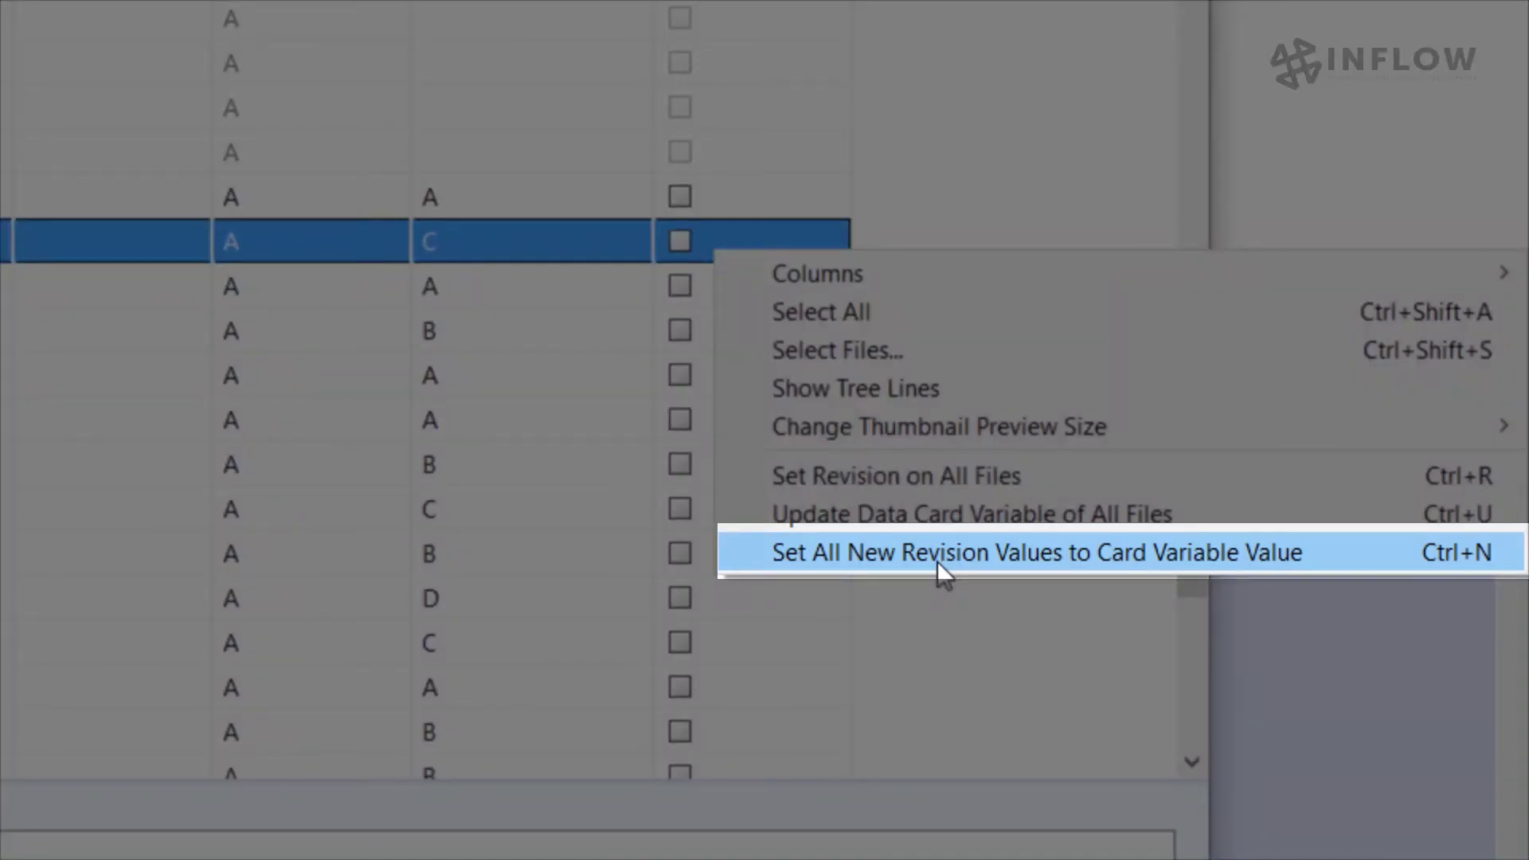
Set all new revision values to the card variable values (A–D) and apply them.
click(938, 561)
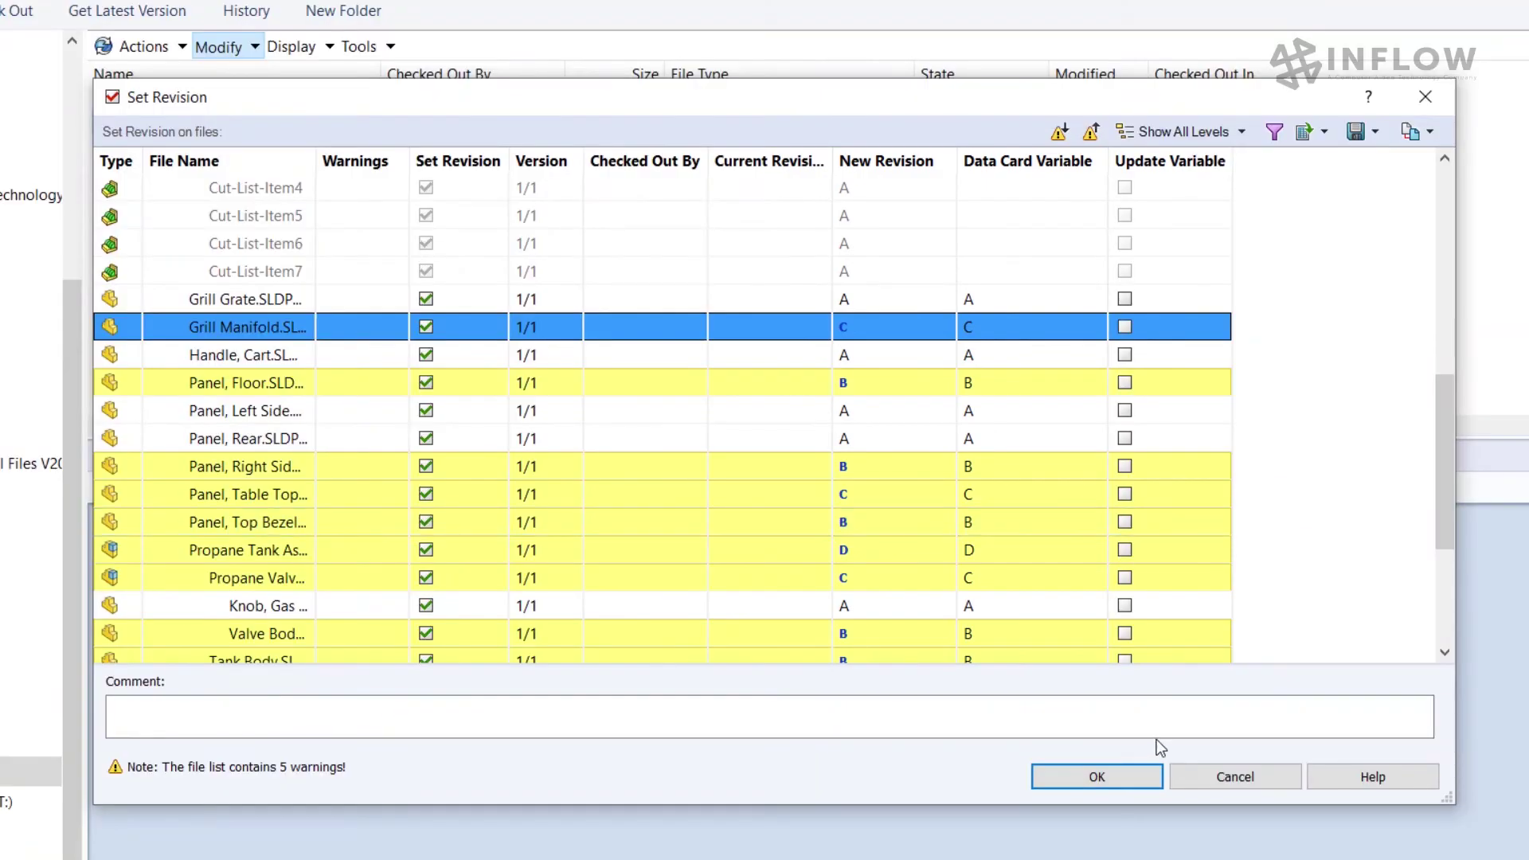
click(1120, 782)
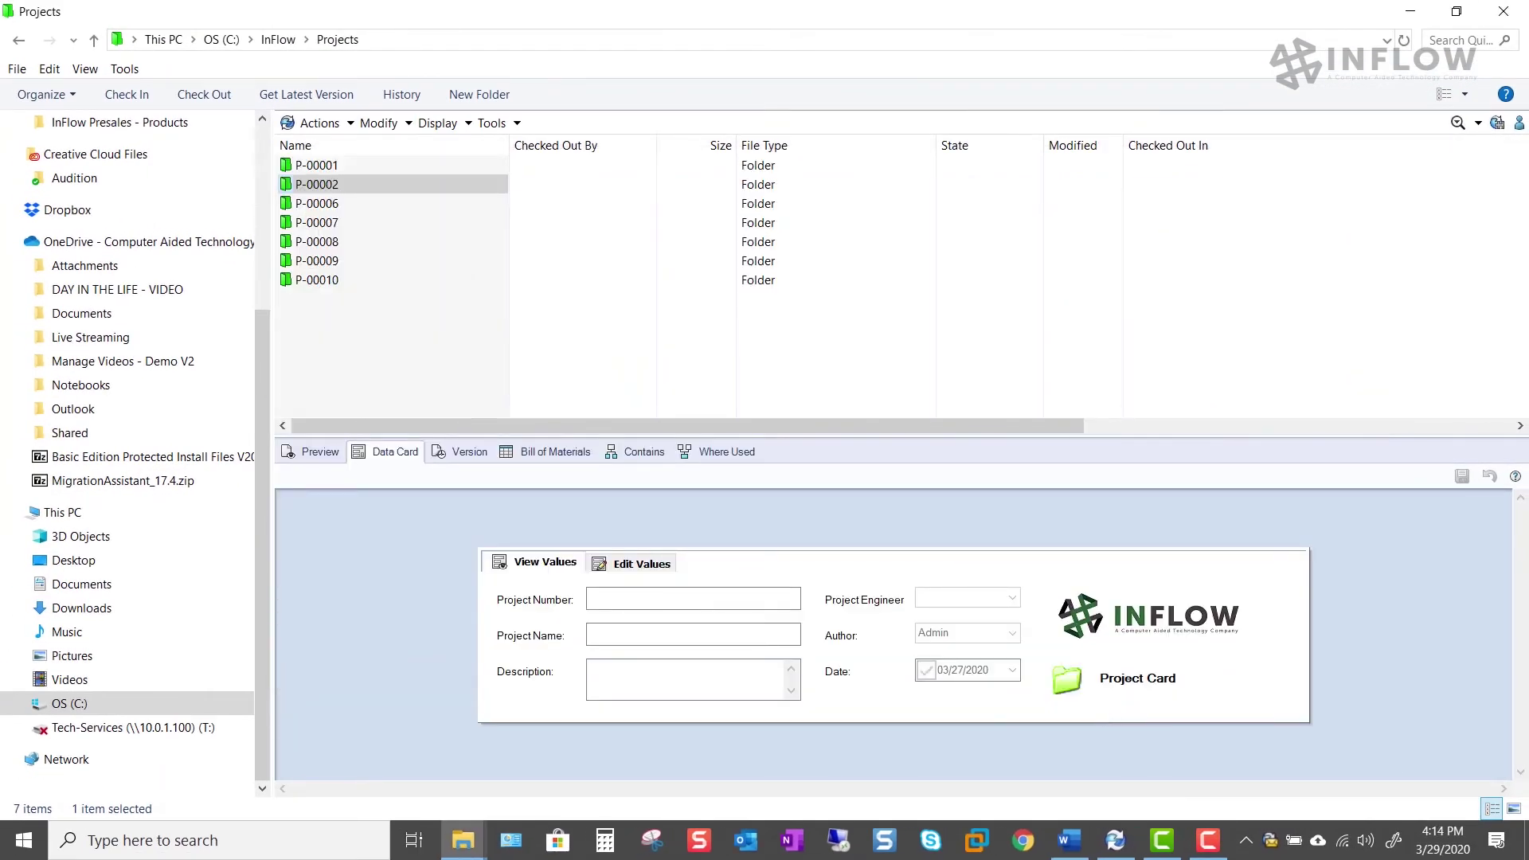
Open the history of Panel, Right Side.SLDPRT in P-00002's CAD Files, showing revision B.
click(332, 185)
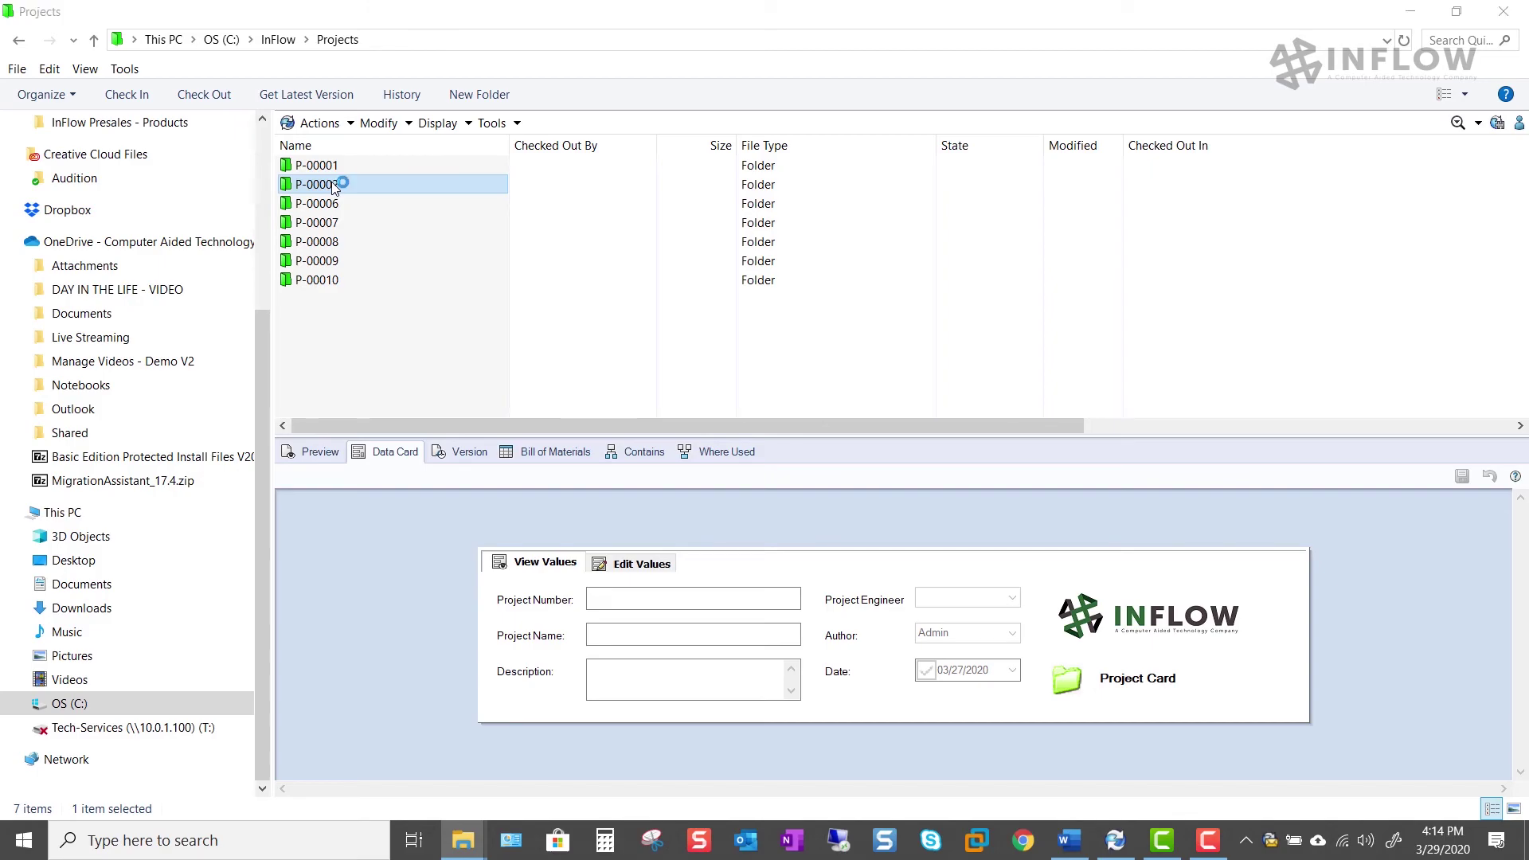
double_click(334, 185)
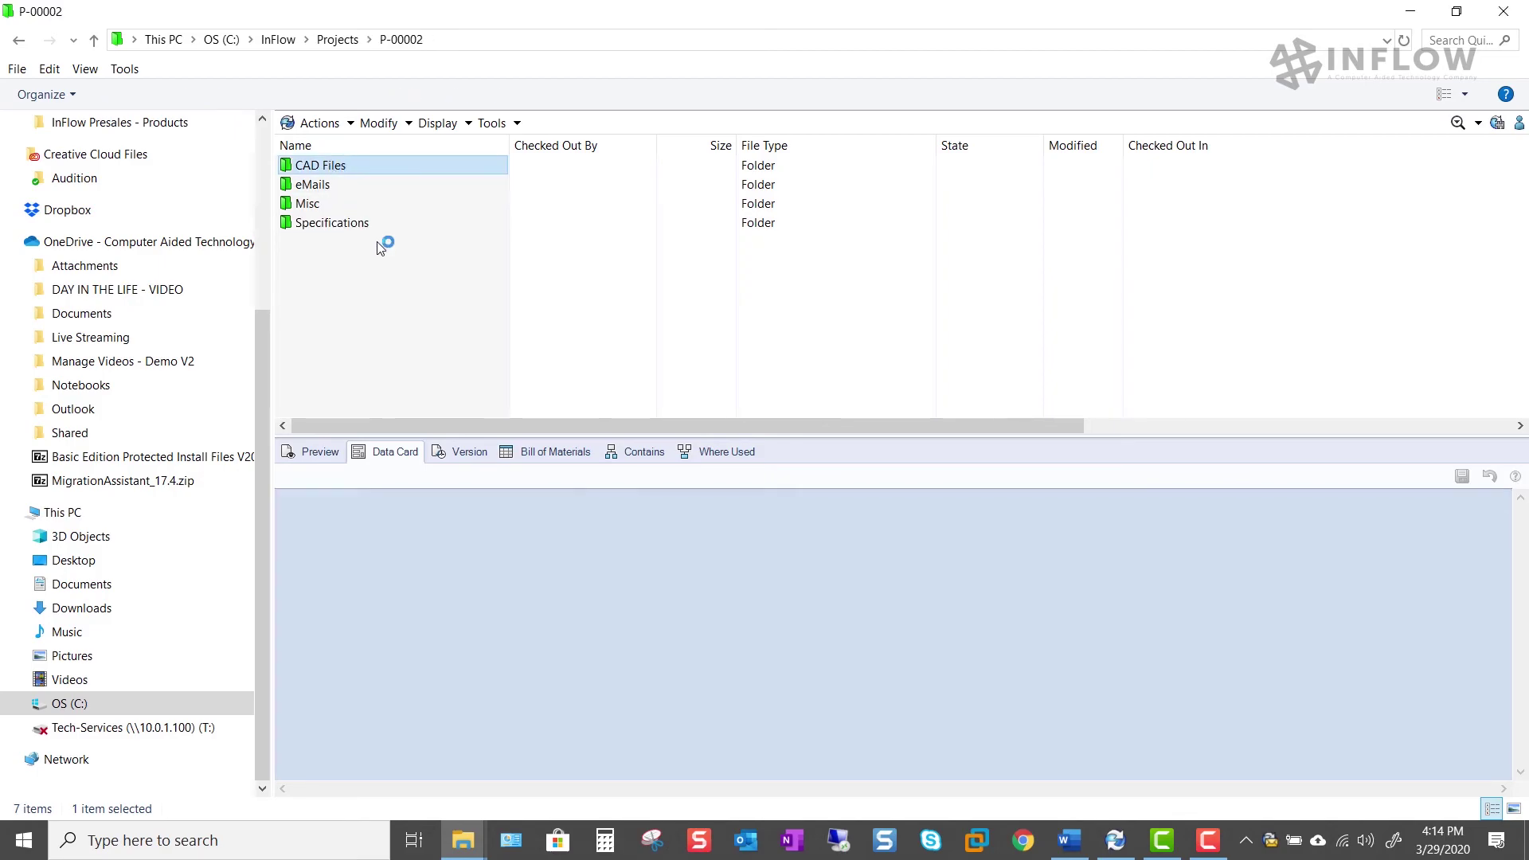
key(Return)
click(359, 203)
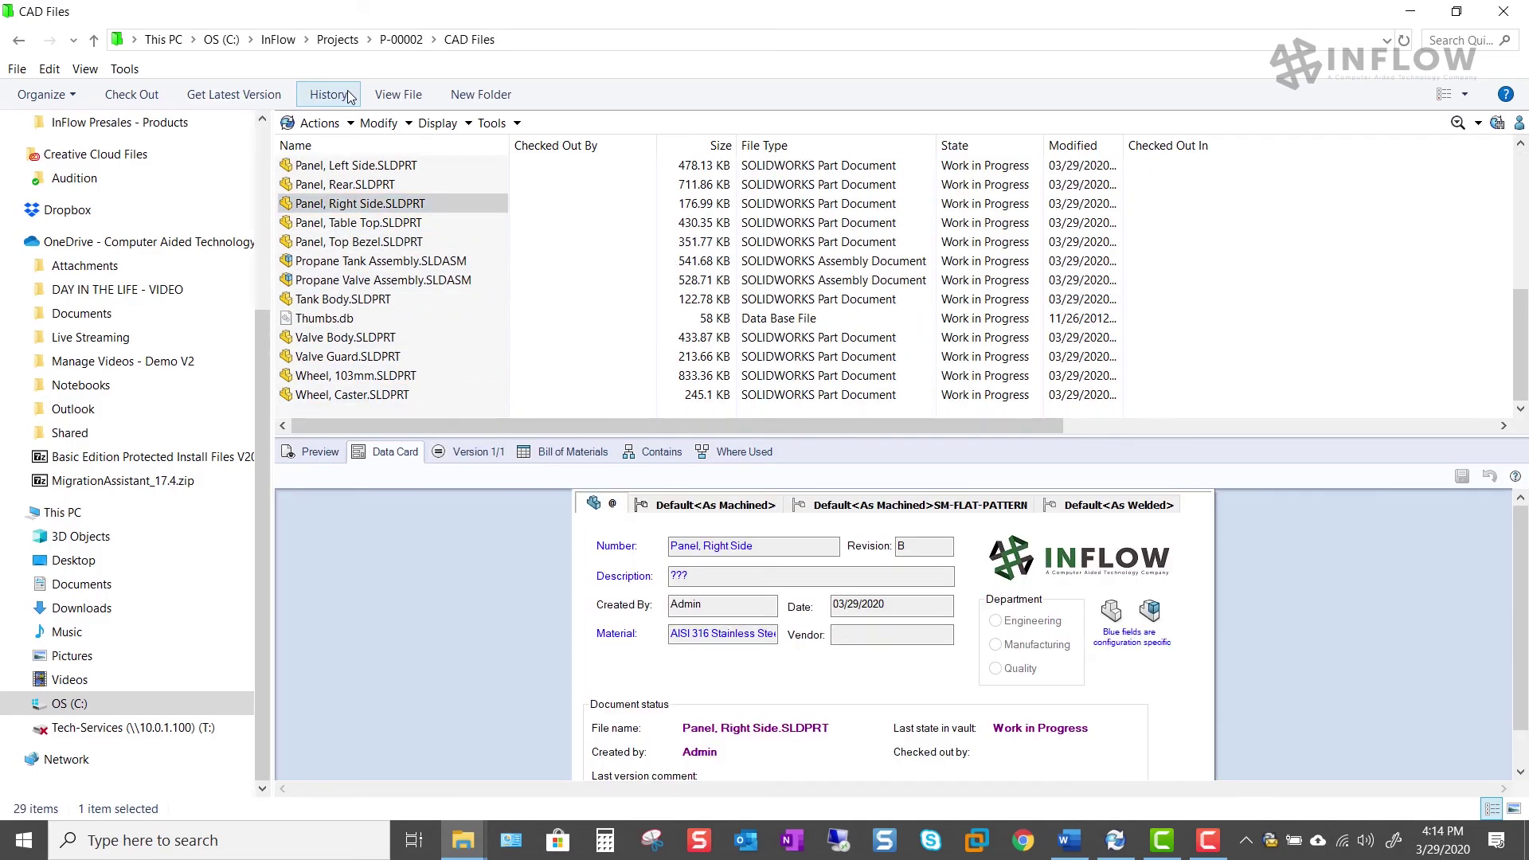
click(325, 96)
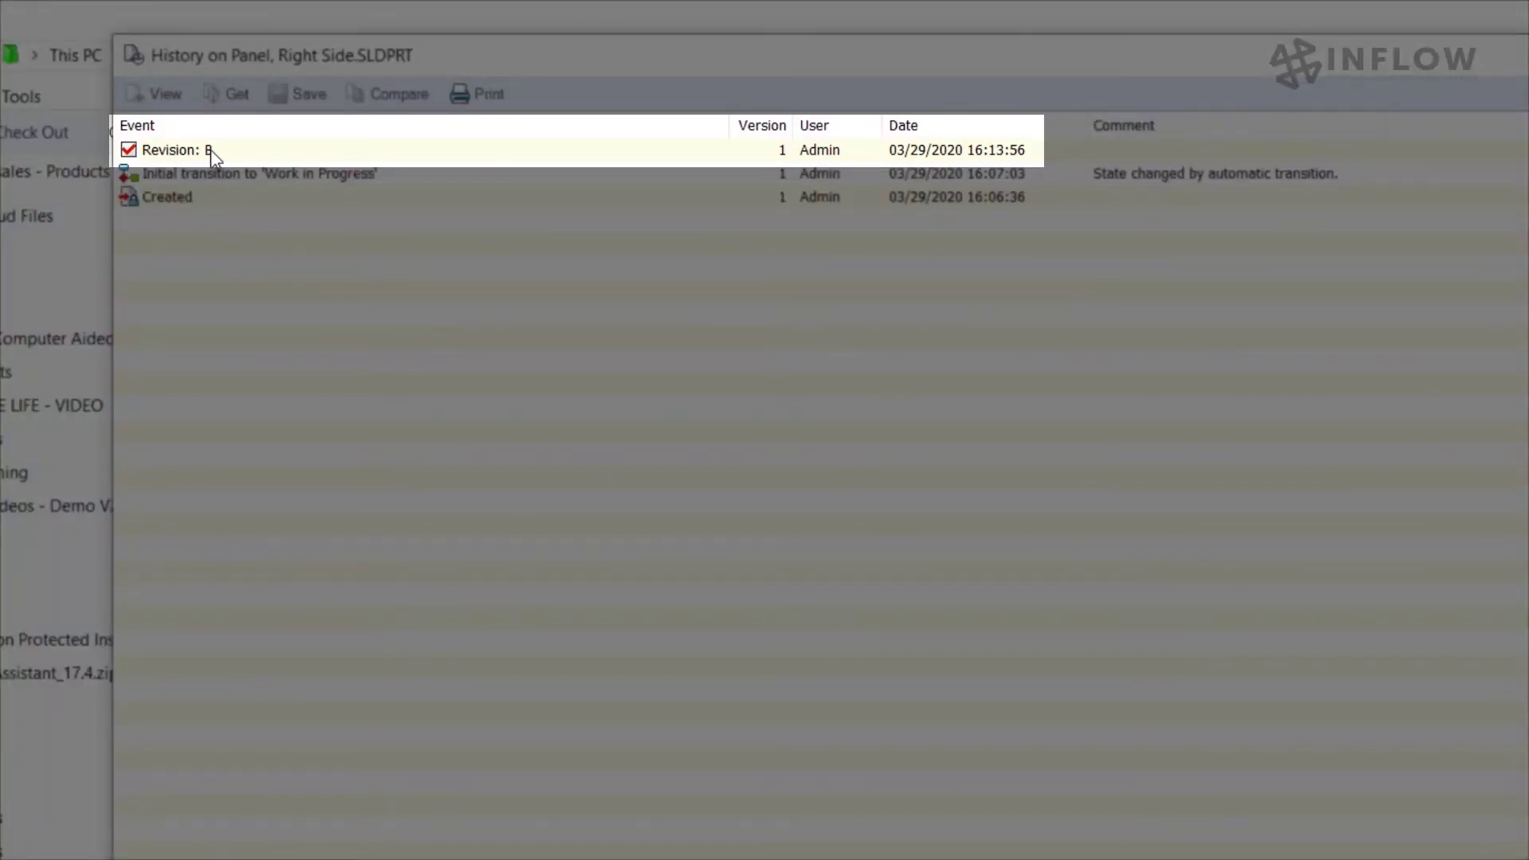